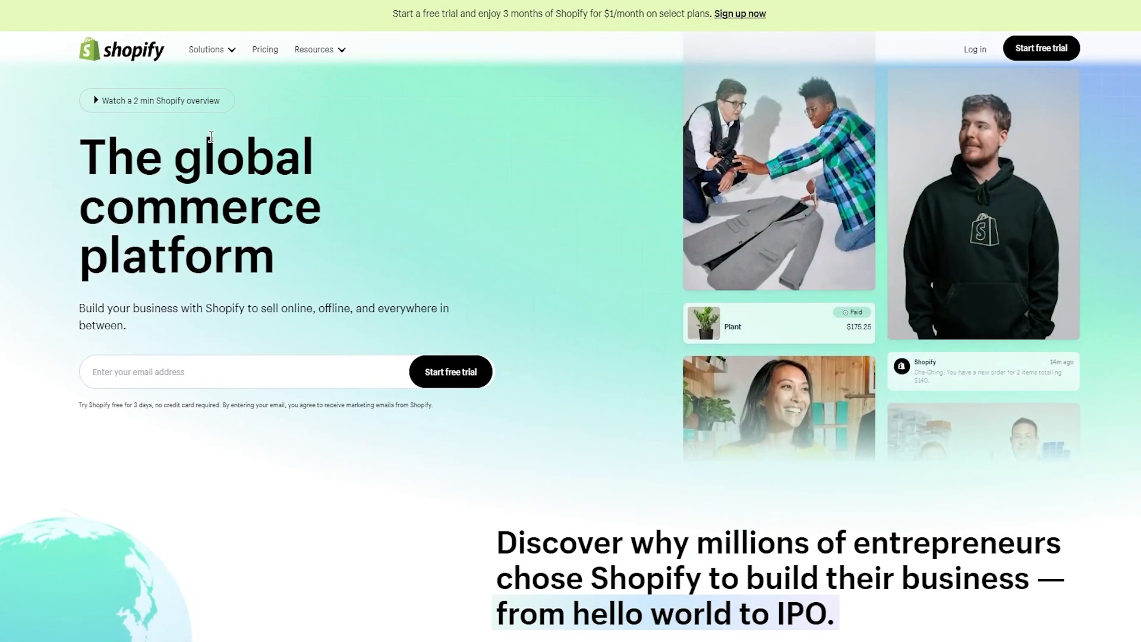
Log in to Shopify and start creating another store.
{"action": "left_click", "coordinate": [982, 51]}
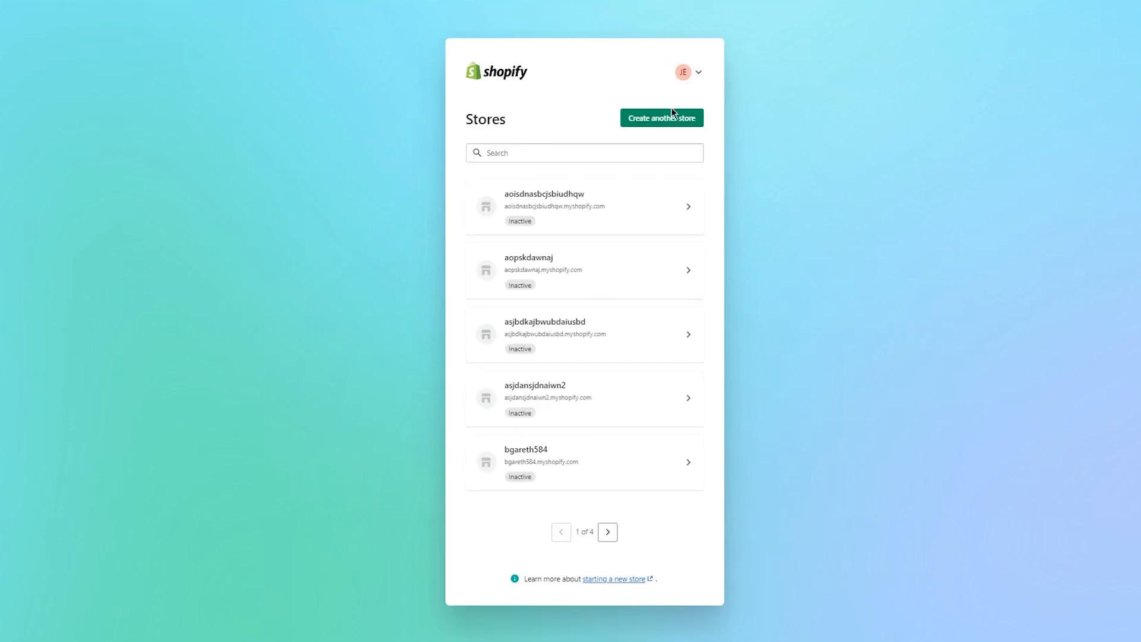
{"action": "left_click", "coordinate": [657, 119]}
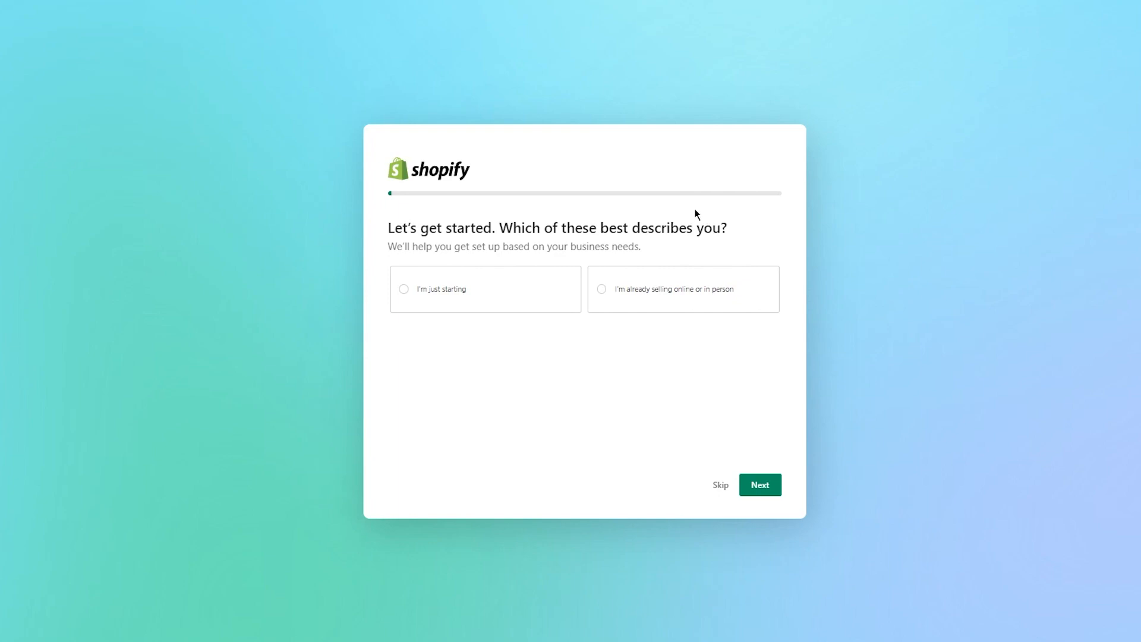
Answer the setup questions with "I'm just starting" and "An online store" as the place to sell.
{"action": "left_click", "coordinate": [436, 287]}
{"action": "left_click_drag", "start_coordinate": [632, 289], "coordinate": [640, 290]}
{"action": "left_click", "coordinate": [642, 291]}
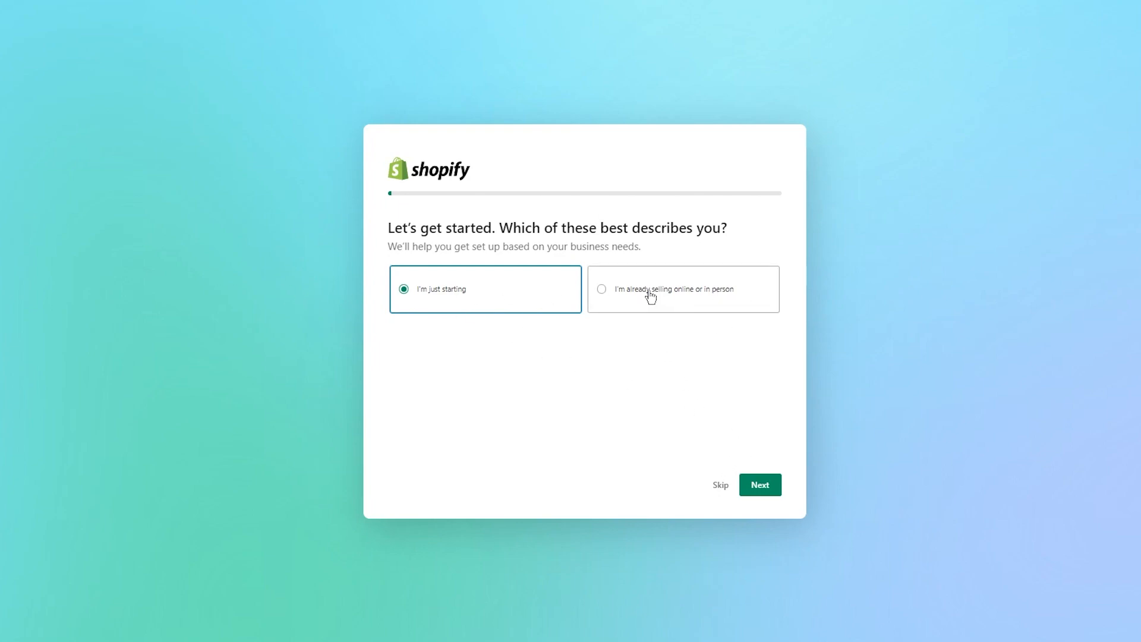
{"action": "left_click", "coordinate": [773, 486]}
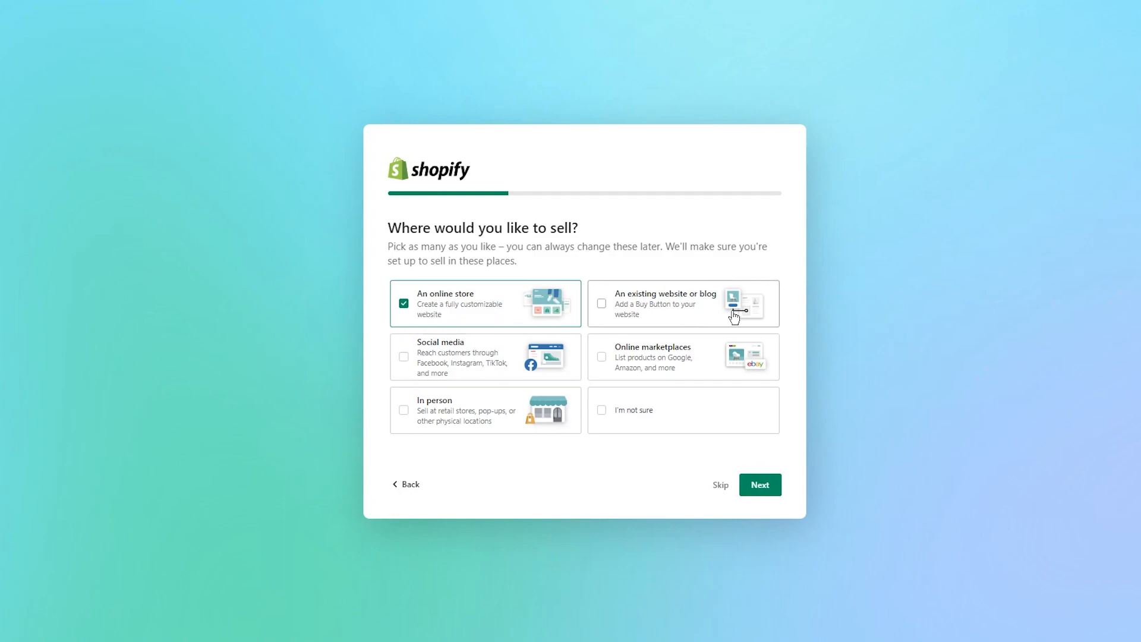
{"action": "double_click", "coordinate": [482, 305]}
{"action": "left_click", "coordinate": [764, 485]}
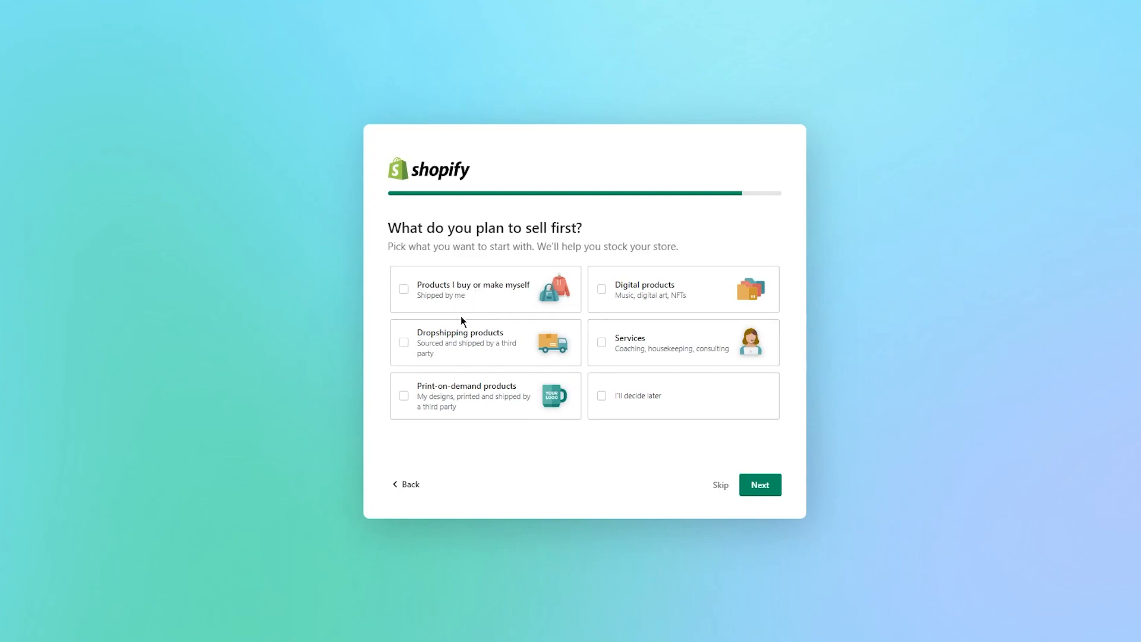
Choose dropshipping products as what to sell first and continue to the store naming page.
{"action": "left_click", "coordinate": [481, 298]}
{"action": "left_click", "coordinate": [479, 338]}
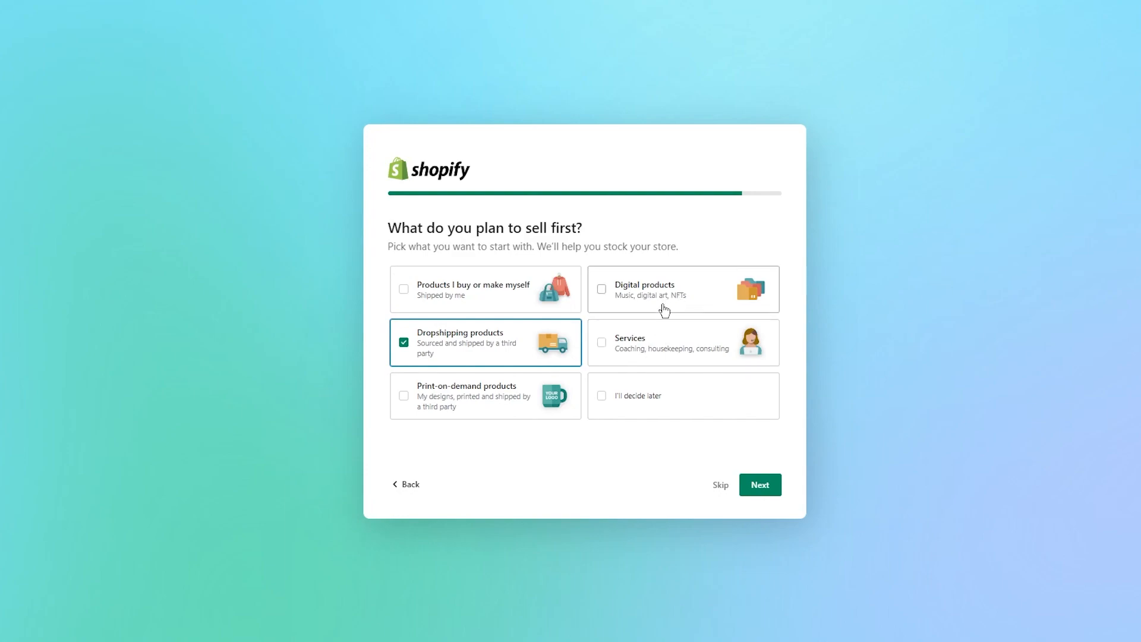
{"action": "left_click", "coordinate": [617, 387]}
{"action": "left_click", "coordinate": [756, 485]}
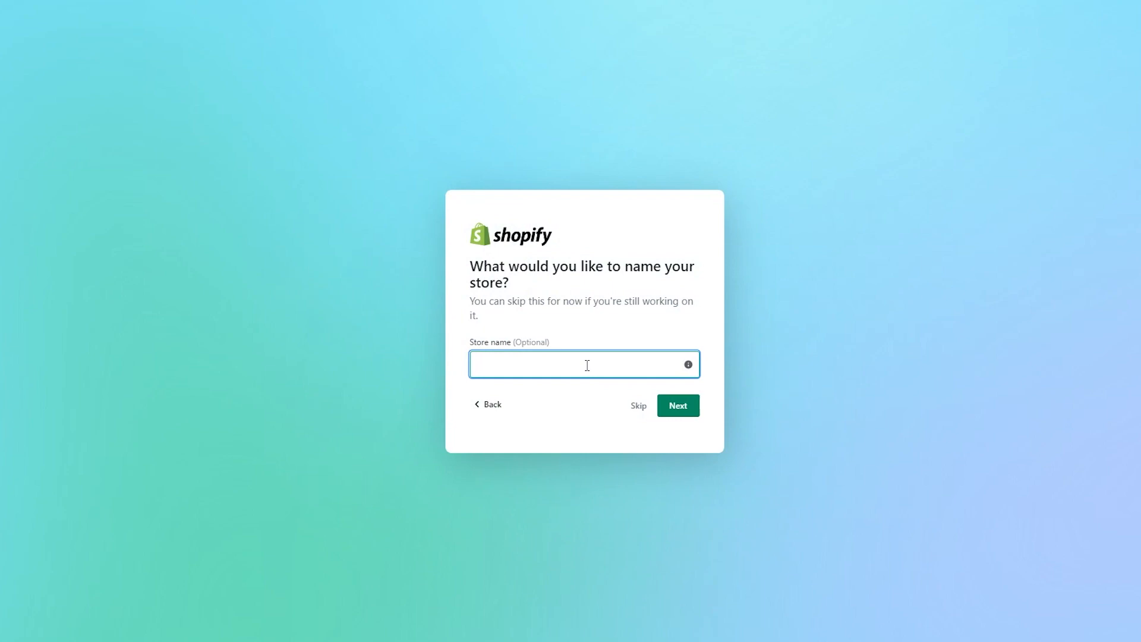
Name the store Warehouse and choose the account to continue with.
{"action": "type", "text": "Warehouse"}
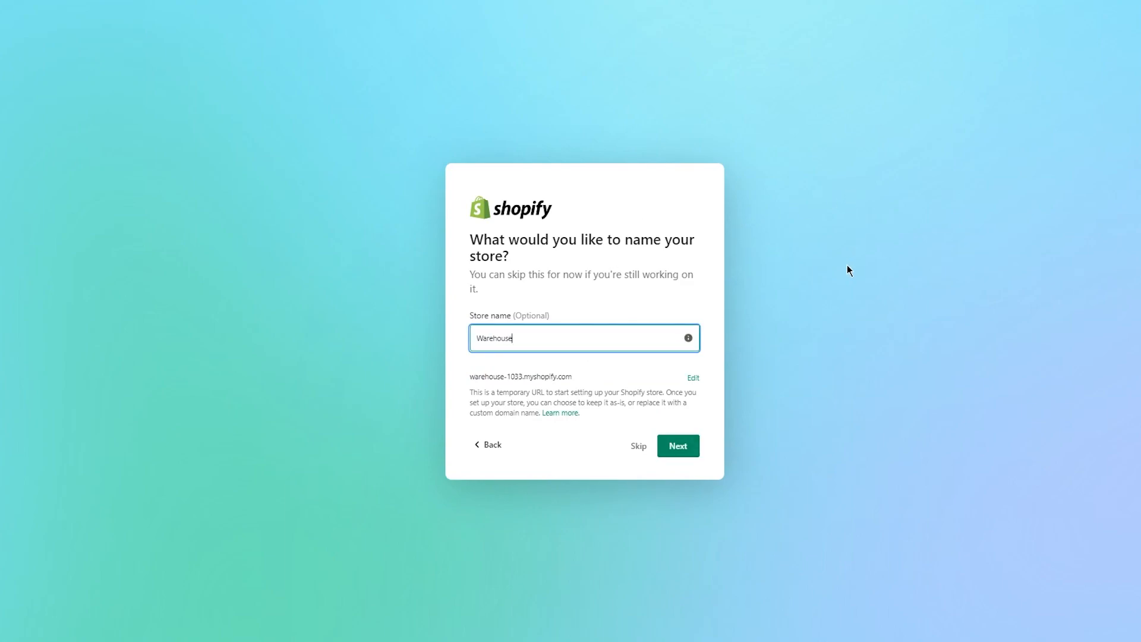
{"action": "left_click", "coordinate": [677, 447]}
{"action": "left_click", "coordinate": [689, 415]}
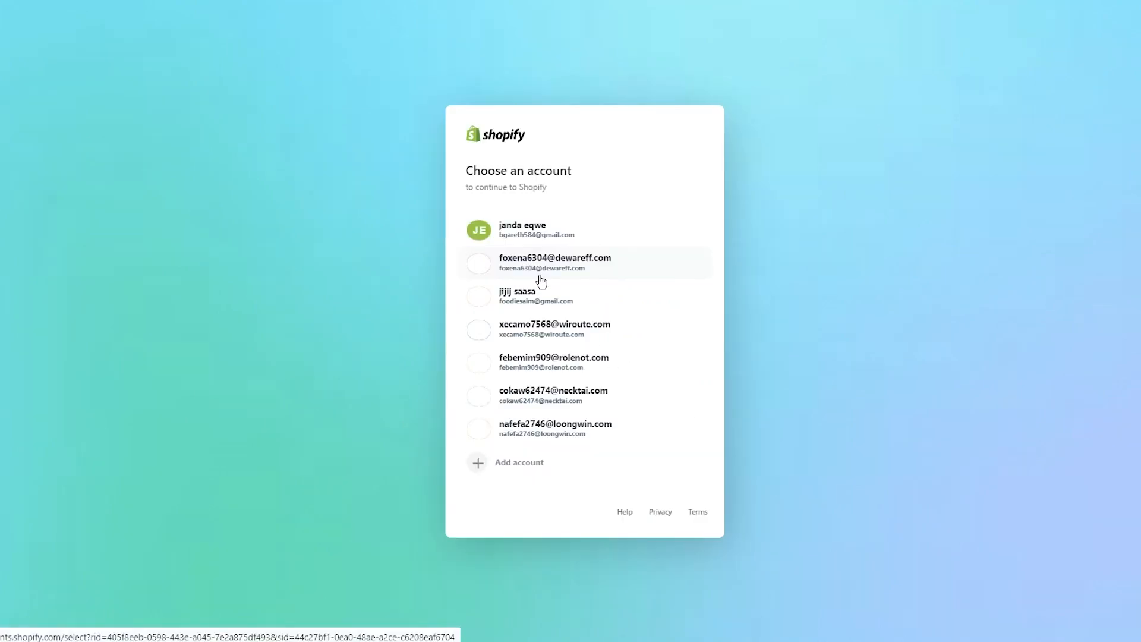
{"action": "left_click", "coordinate": [588, 244]}
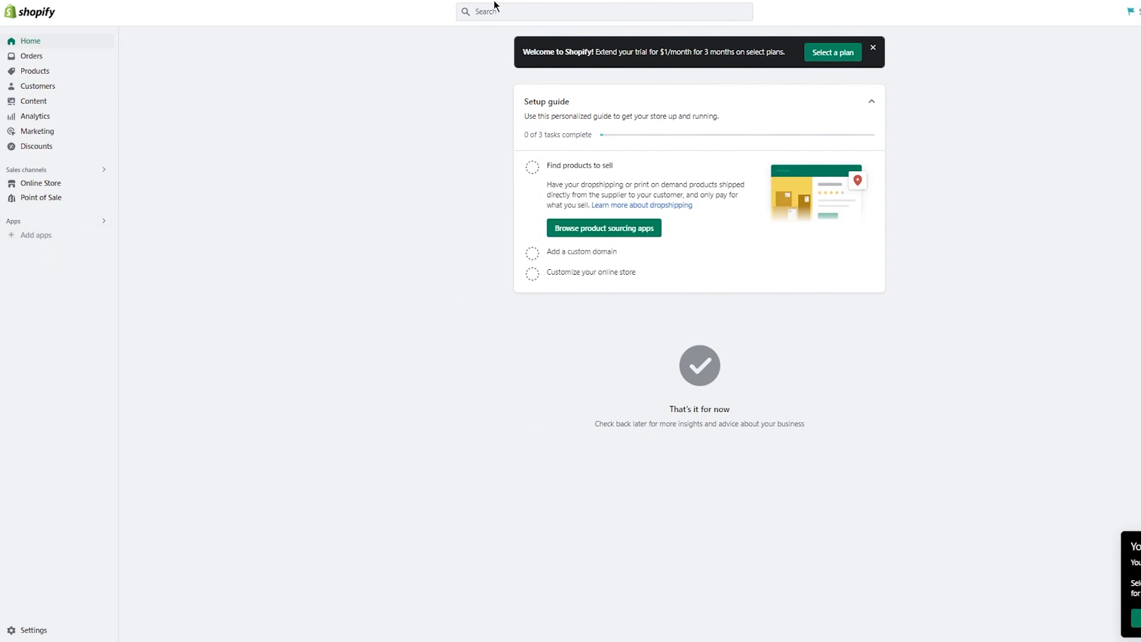
Open the Shopify App Store from the store's app suggestions and search for amazon.
{"action": "left_click", "coordinate": [47, 239]}
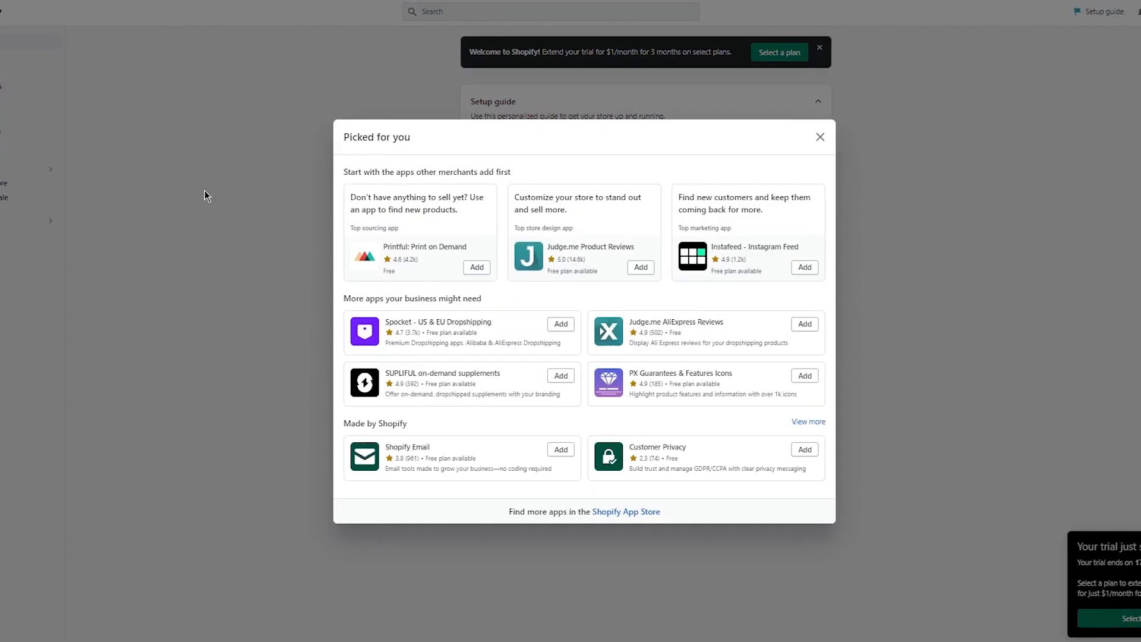
{"action": "left_click", "coordinate": [205, 206]}
{"action": "left_click", "coordinate": [2, 239]}
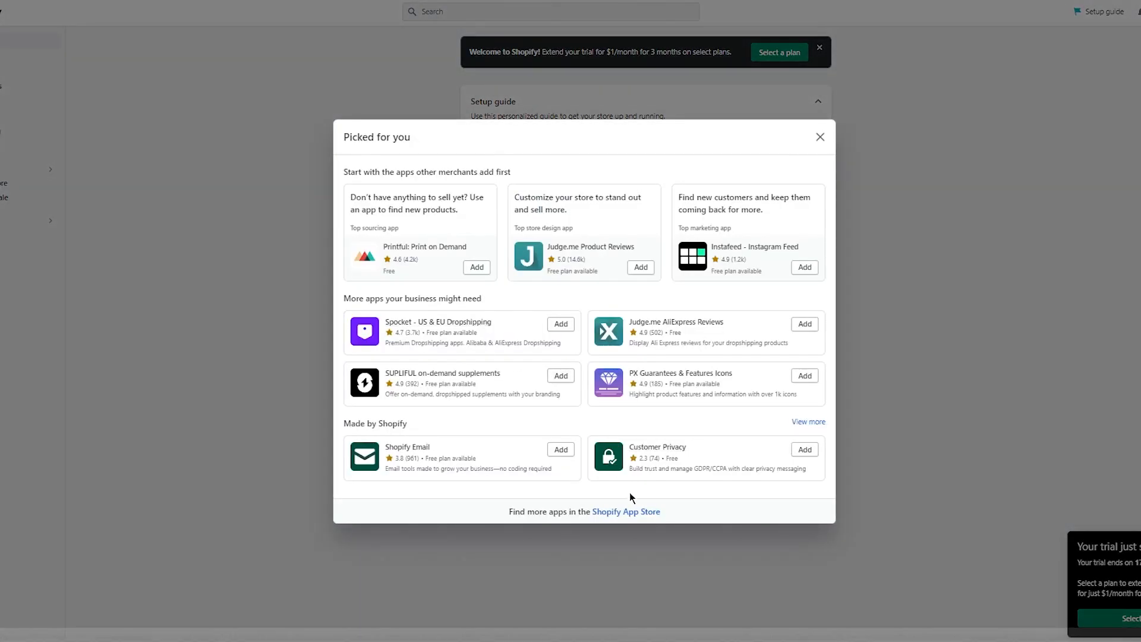
{"action": "left_click", "coordinate": [632, 512]}
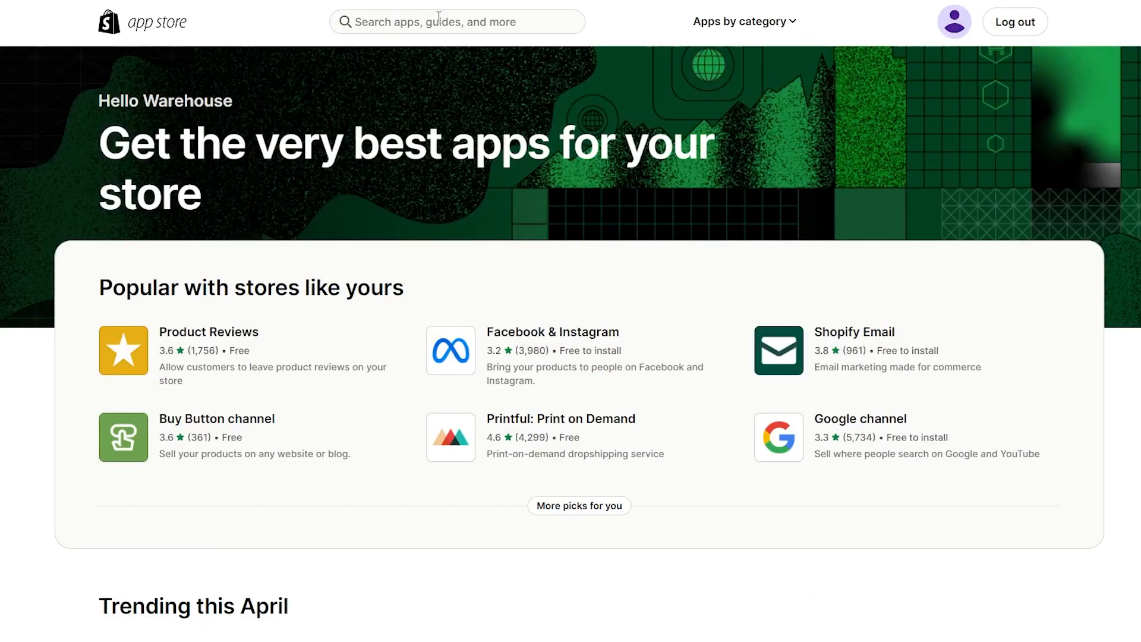
{"action": "left_click", "coordinate": [456, 30]}
{"action": "type", "text": "amazon"}
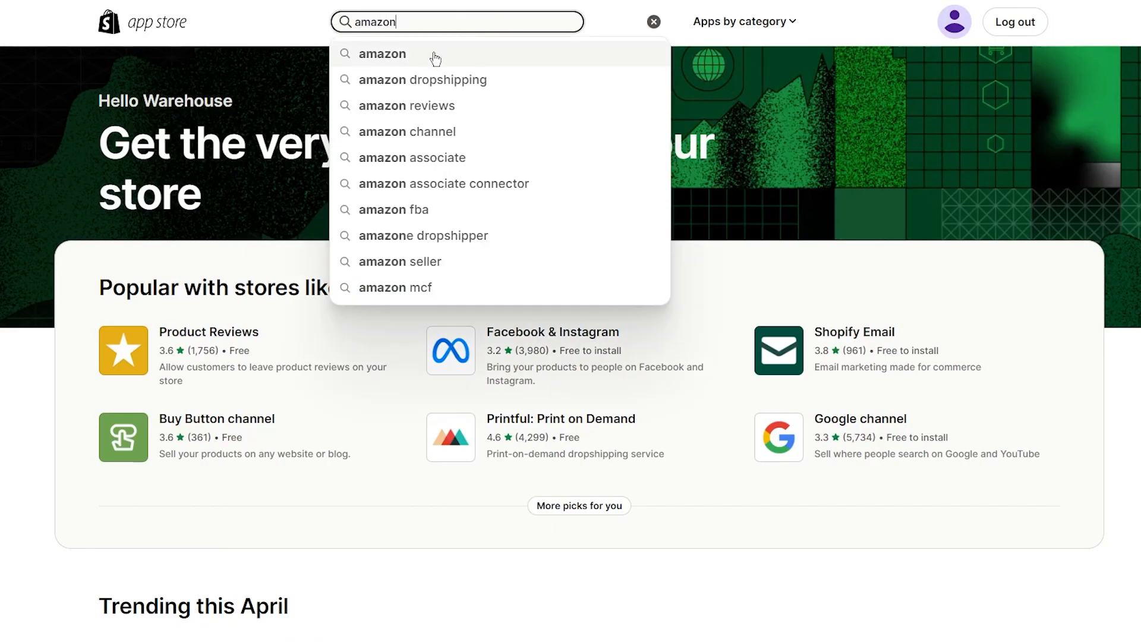
{"action": "left_click", "coordinate": [432, 53]}
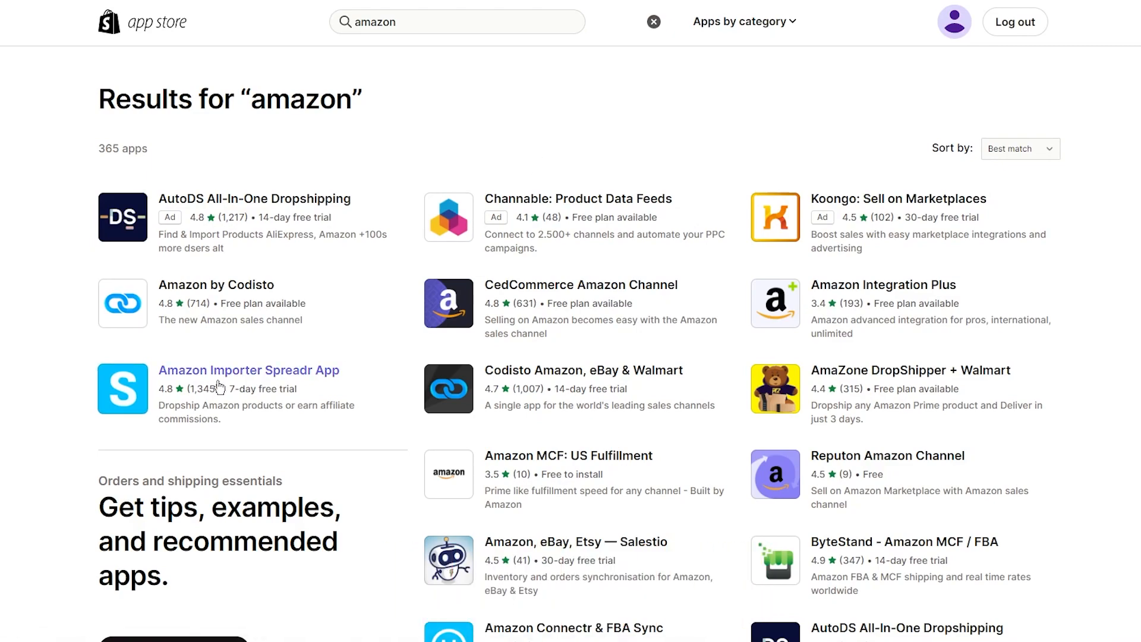
Add the Amazon Importer Spreadr App to the store and install it.
{"action": "left_click", "coordinate": [299, 379]}
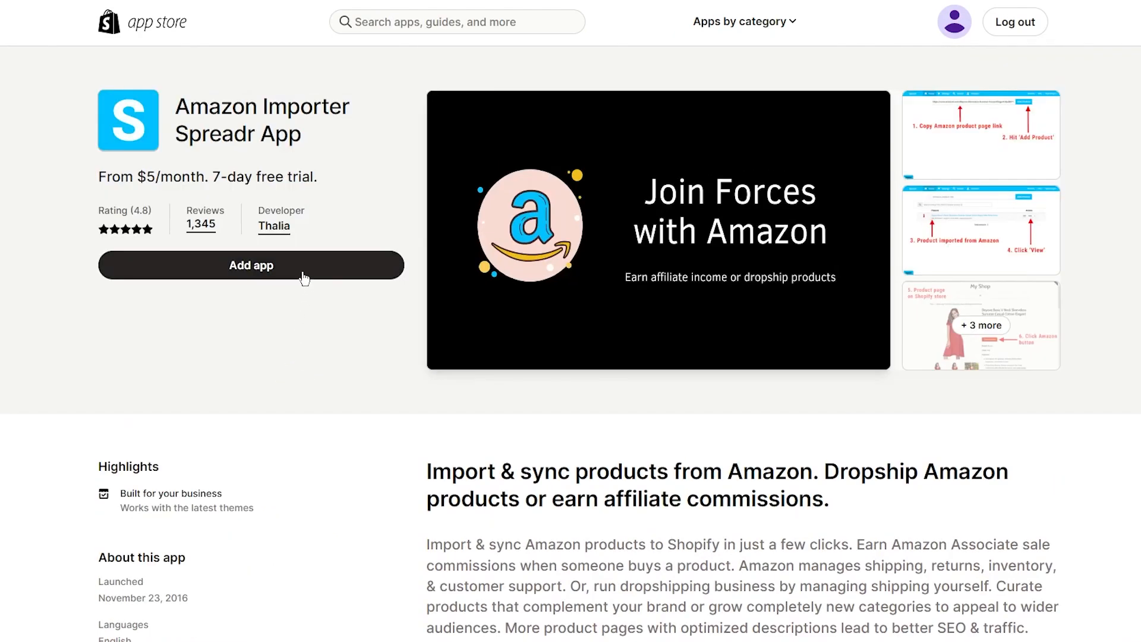
{"action": "left_click", "coordinate": [303, 277]}
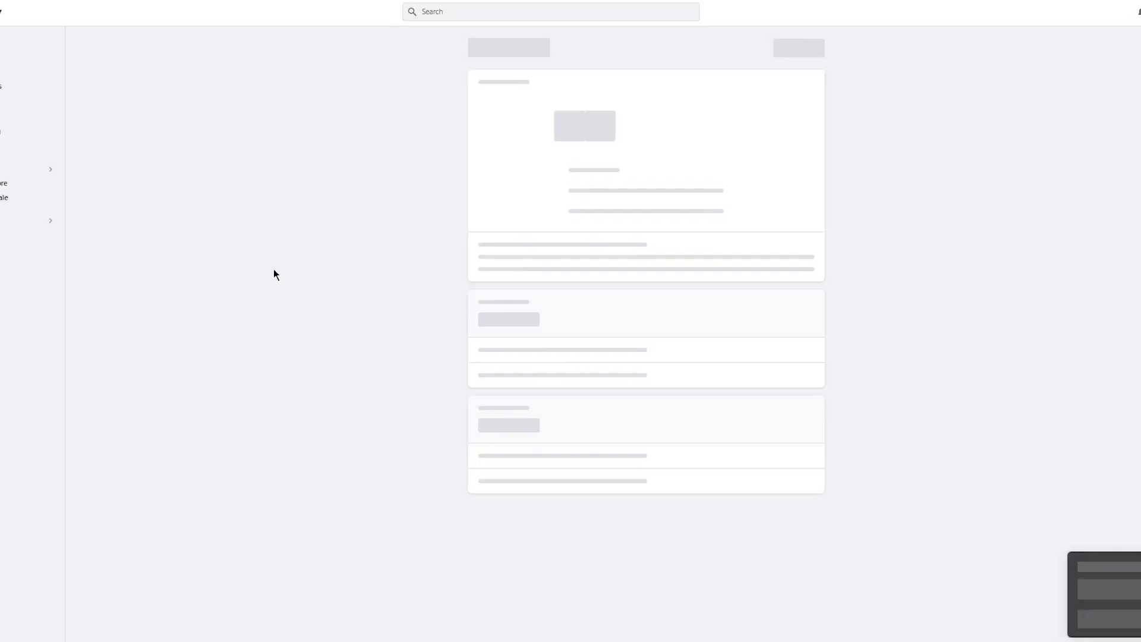
{"action": "left_click", "coordinate": [811, 51]}
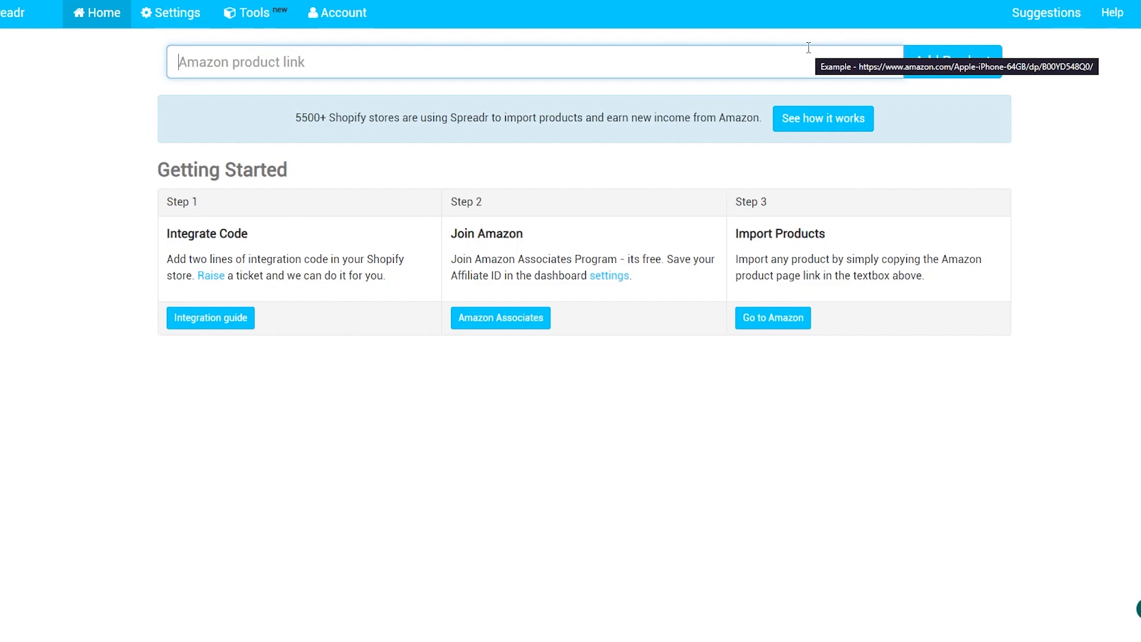
{"action": "left_click", "coordinate": [692, 577]}
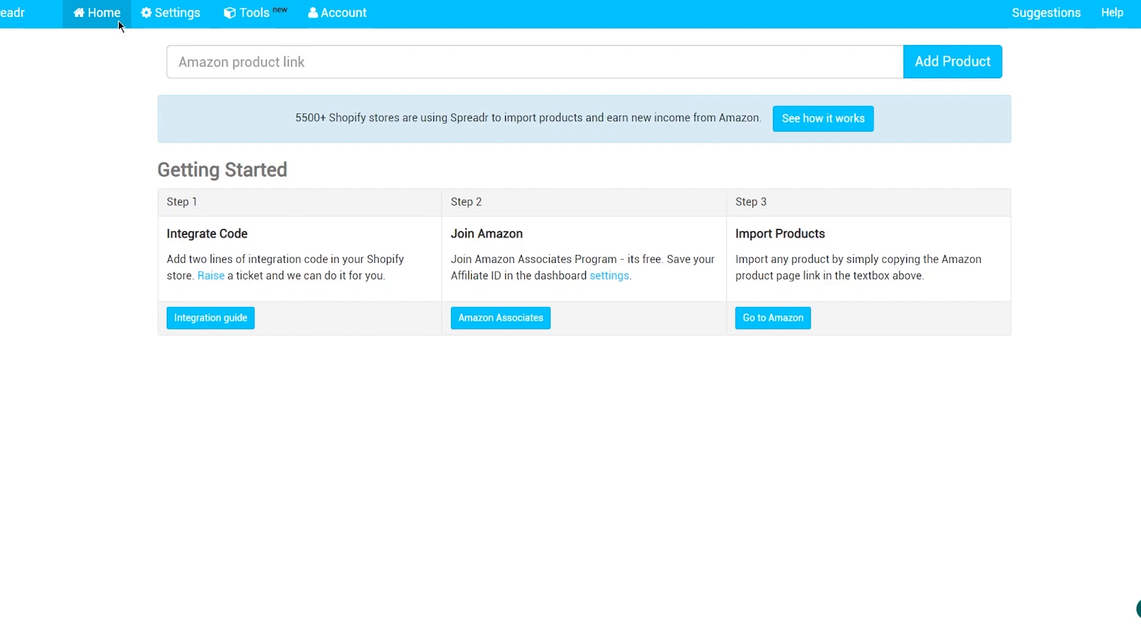
Open Spreadr's integration guide and read through its steps for adding the code to the theme.
{"action": "left_click", "coordinate": [224, 320]}
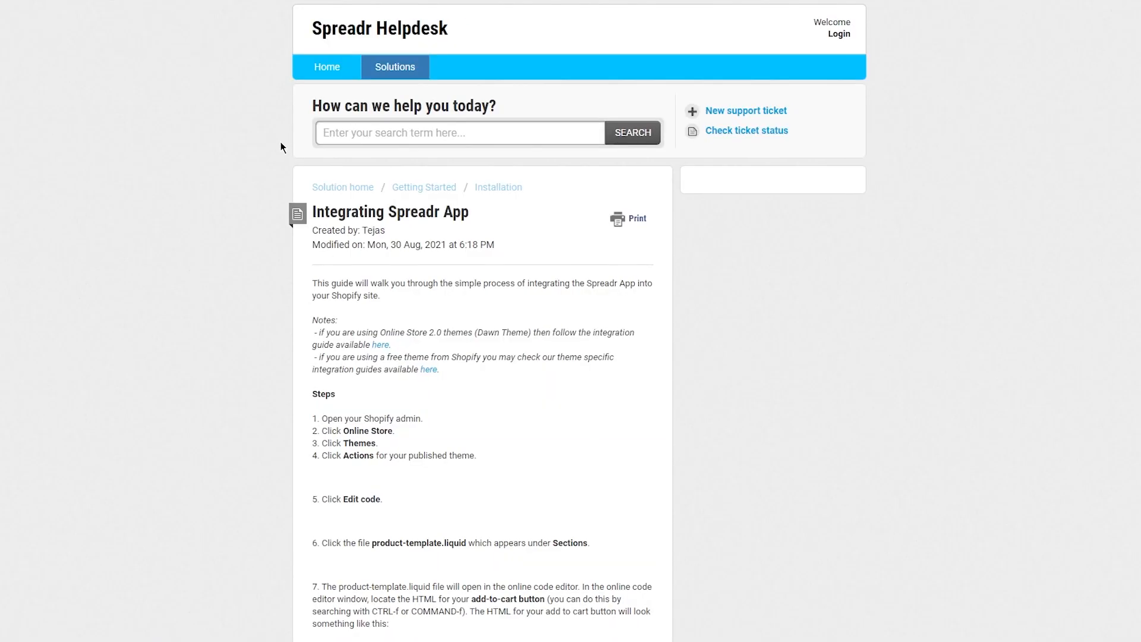
{"action": "scroll", "coordinate": [283, 296], "scroll_direction": "down", "scroll_amount": 2}
{"action": "scroll", "coordinate": [284, 291], "scroll_direction": "down", "scroll_amount": 3}
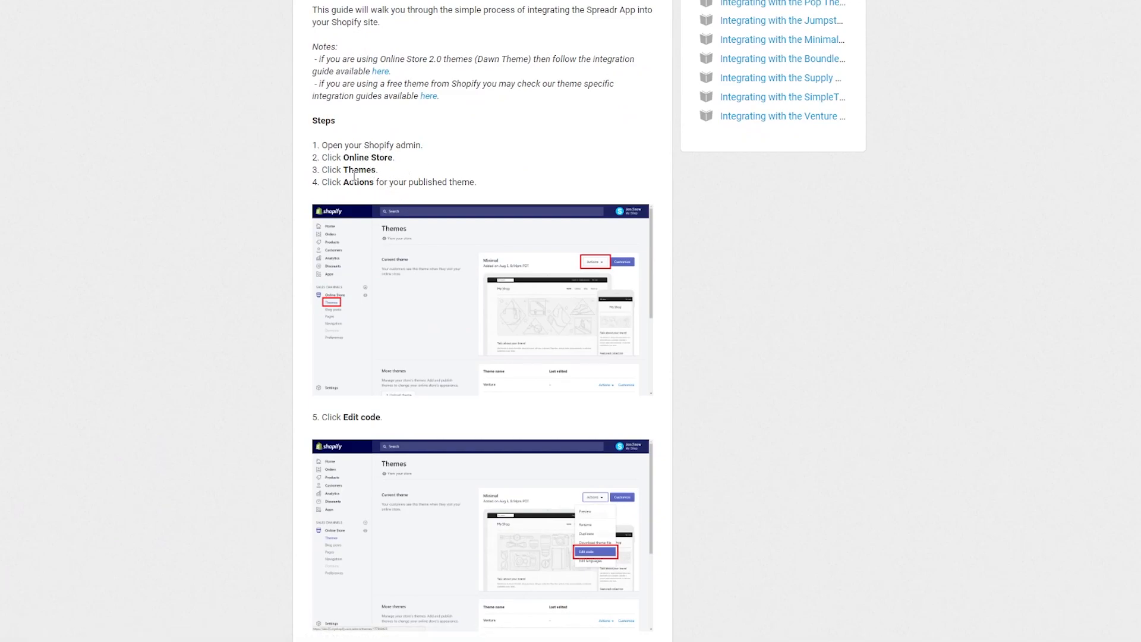
{"action": "scroll", "coordinate": [443, 215], "scroll_direction": "down", "scroll_amount": 4}
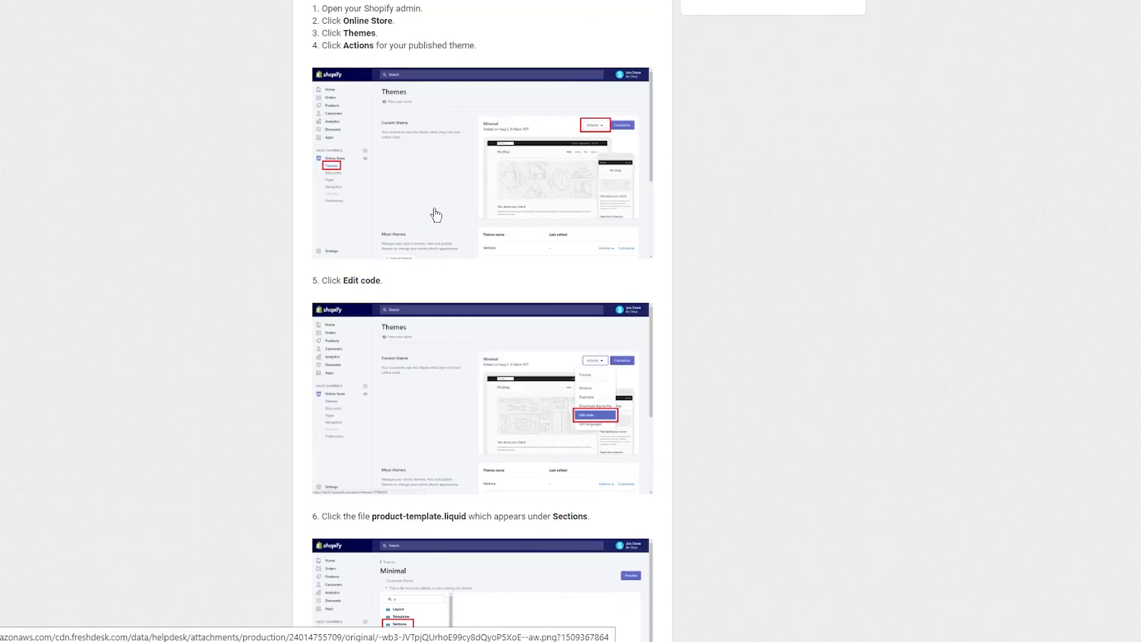
{"action": "scroll", "coordinate": [436, 214], "scroll_direction": "down", "scroll_amount": 6}
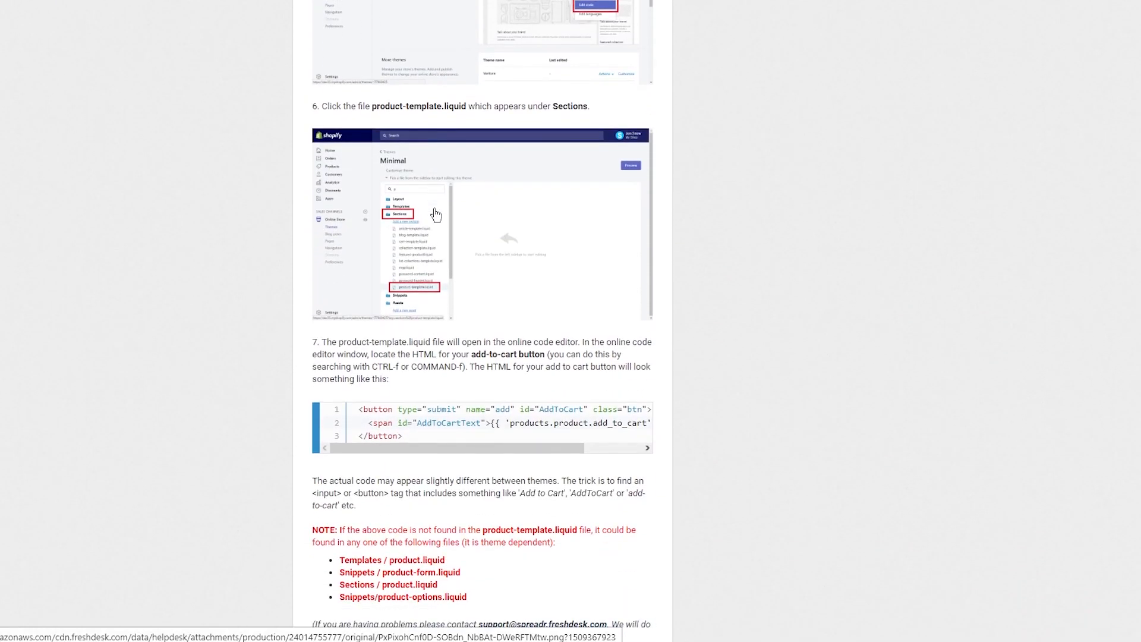
{"action": "scroll", "coordinate": [436, 214], "scroll_direction": "down", "scroll_amount": 1}
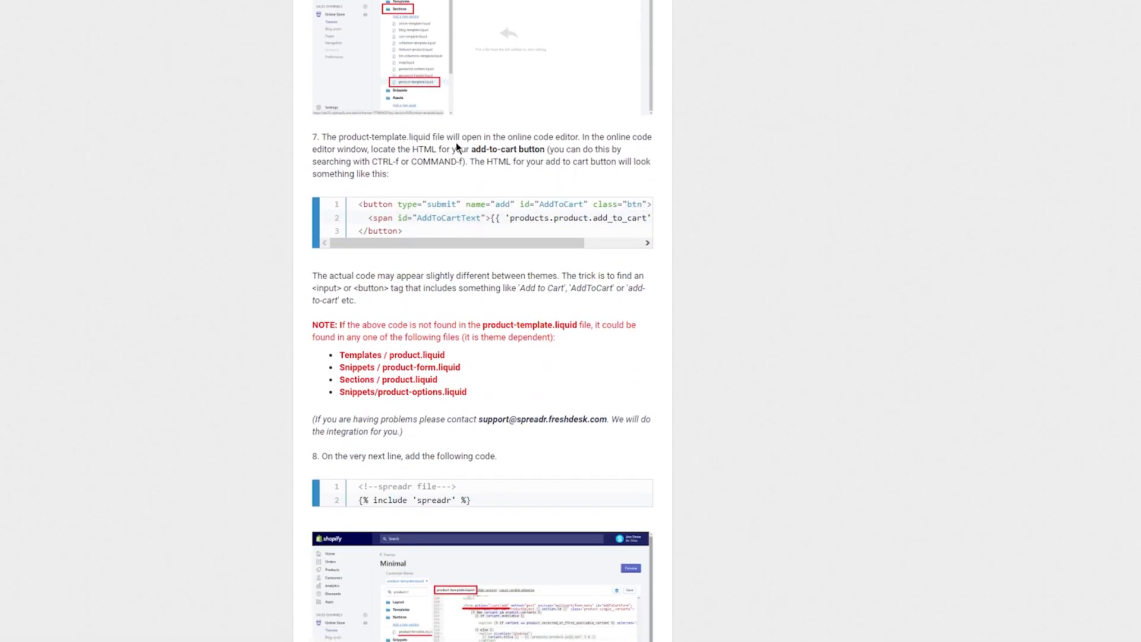
{"action": "left_click_drag", "start_coordinate": [359, 202], "coordinate": [482, 247]}
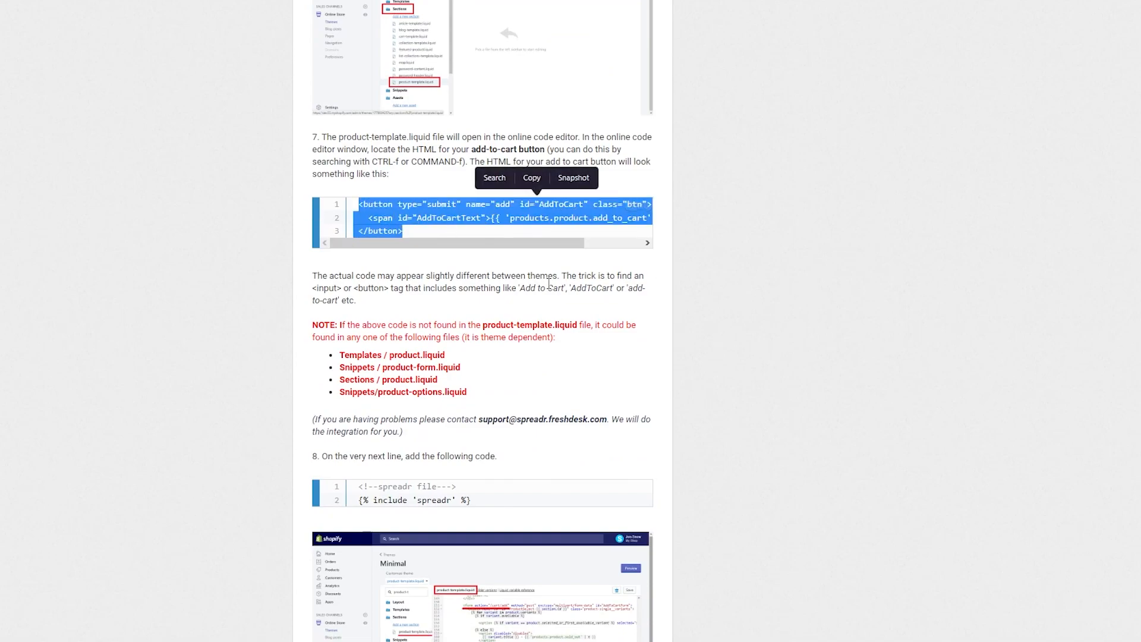
{"action": "left_click", "coordinate": [243, 213]}
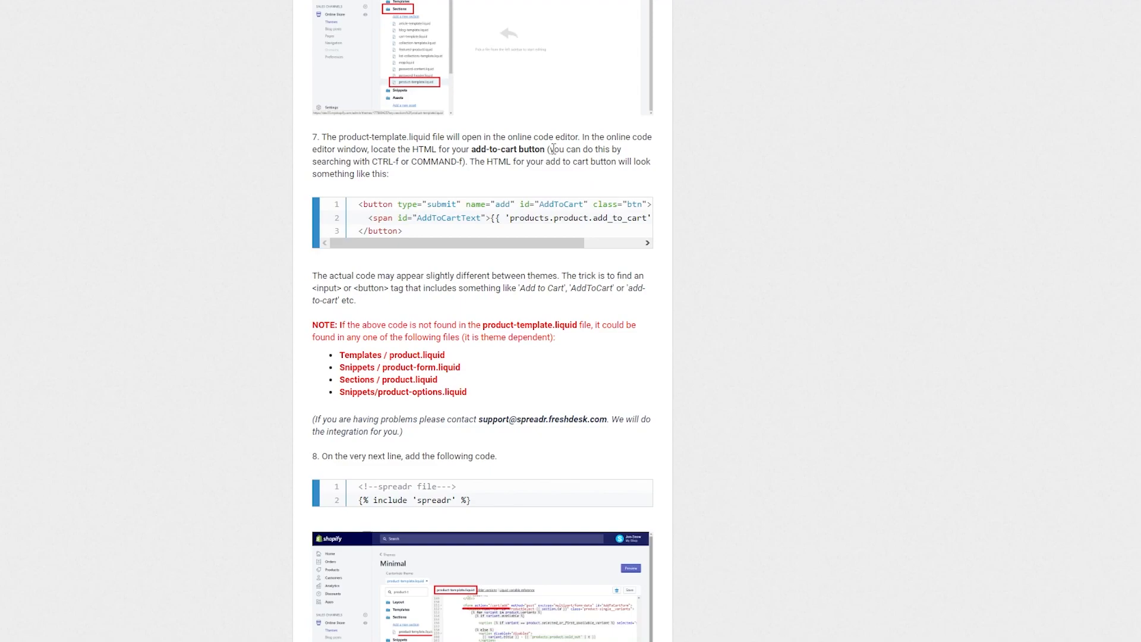
{"action": "scroll", "coordinate": [269, 205], "scroll_direction": "down", "scroll_amount": 7}
{"action": "scroll", "coordinate": [305, 193], "scroll_direction": "up", "scroll_amount": 7}
{"action": "scroll", "coordinate": [429, 188], "scroll_direction": "up", "scroll_amount": 7}
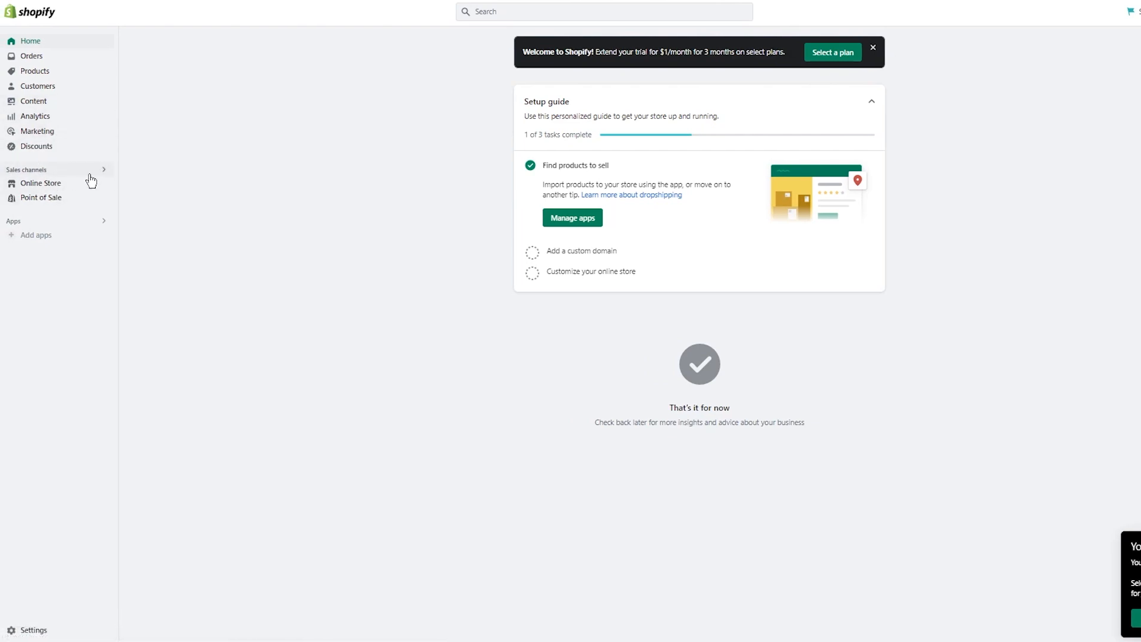
Open the Dawn theme's code for editing from the online store's themes.
{"action": "left_click", "coordinate": [52, 184]}
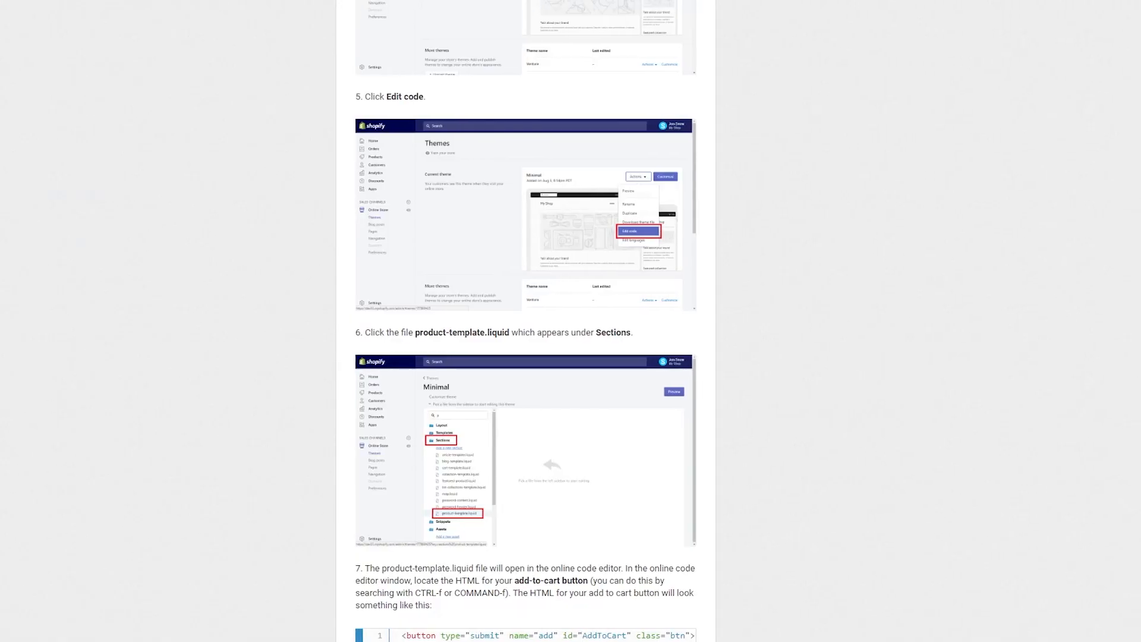
{"action": "scroll", "coordinate": [410, 180], "scroll_direction": "up", "scroll_amount": 6}
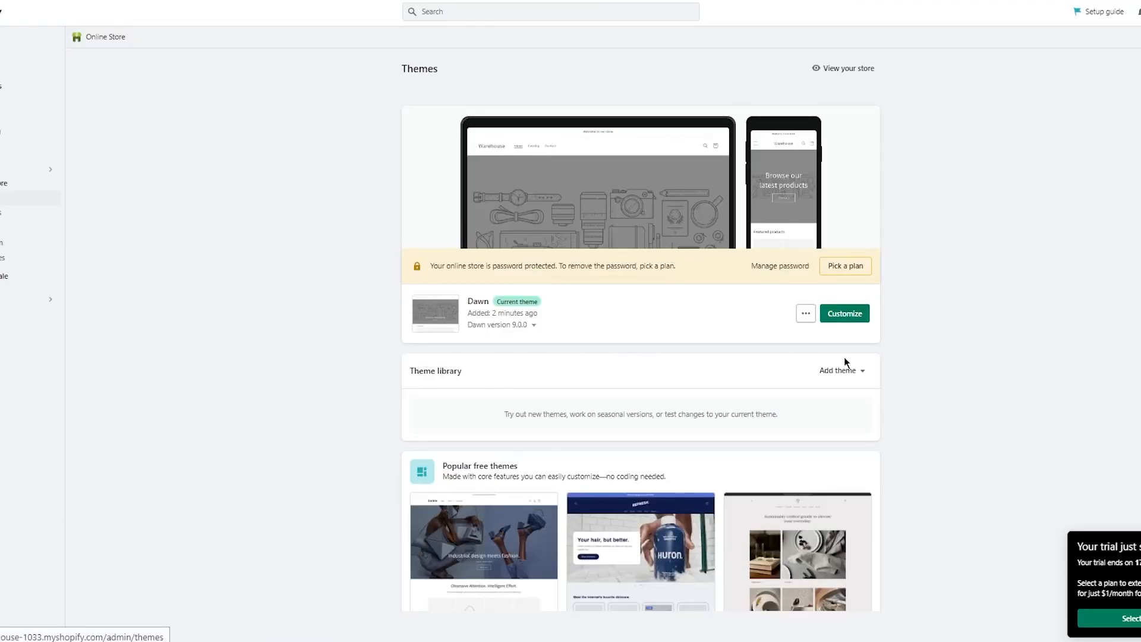
{"action": "left_click", "coordinate": [805, 314]}
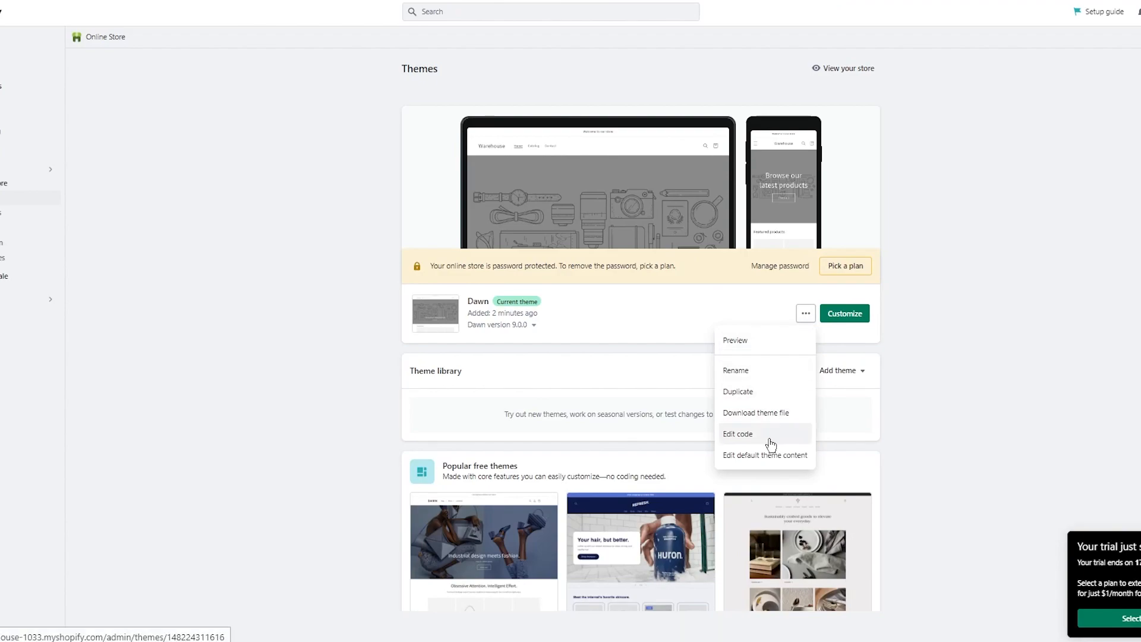
{"action": "left_click", "coordinate": [738, 434]}
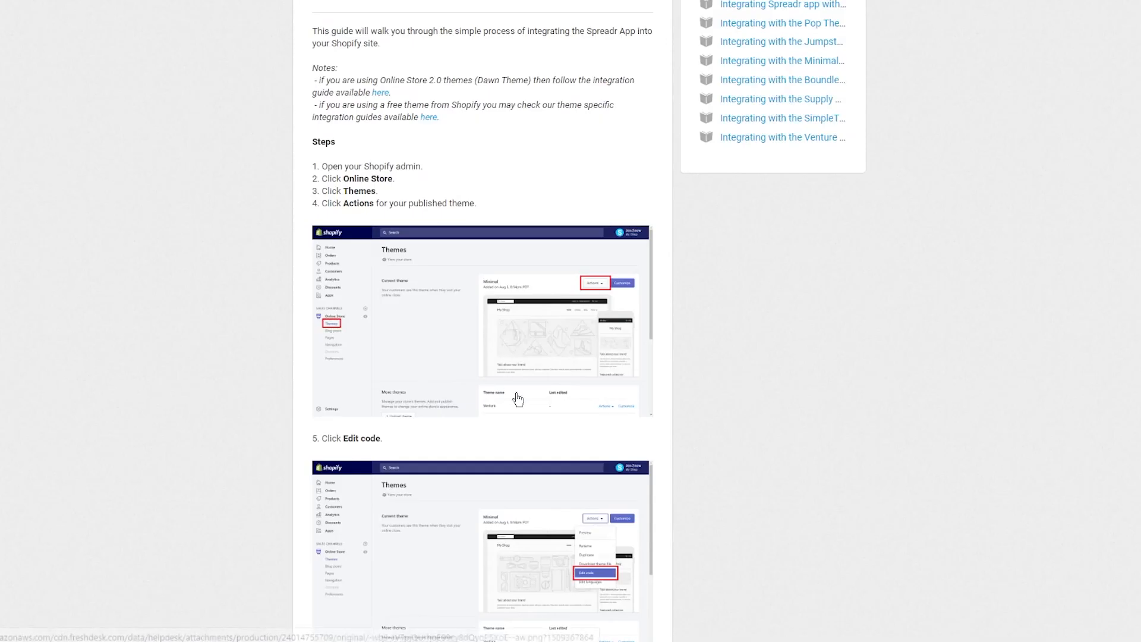
Check the guide for the required file, then expand the theme's Sections folder and look through its files for product-template.liquid.
{"action": "scroll", "coordinate": [511, 398], "scroll_direction": "down", "scroll_amount": 8}
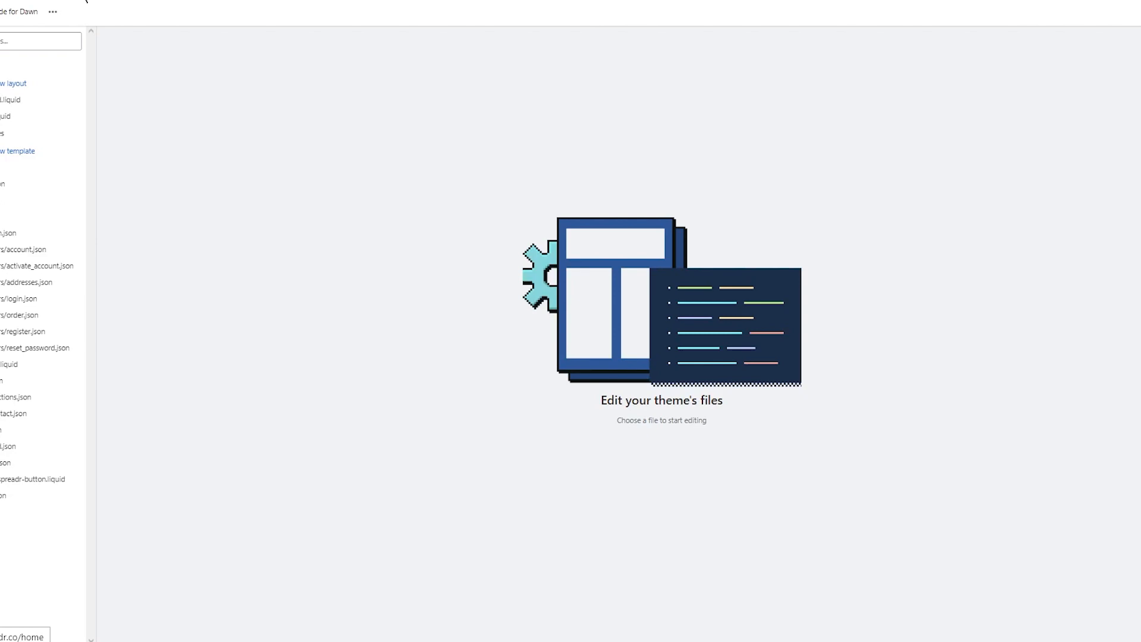
{"action": "left_click", "coordinate": [6, 515]}
{"action": "scroll", "coordinate": [69, 481], "scroll_direction": "down", "scroll_amount": 5}
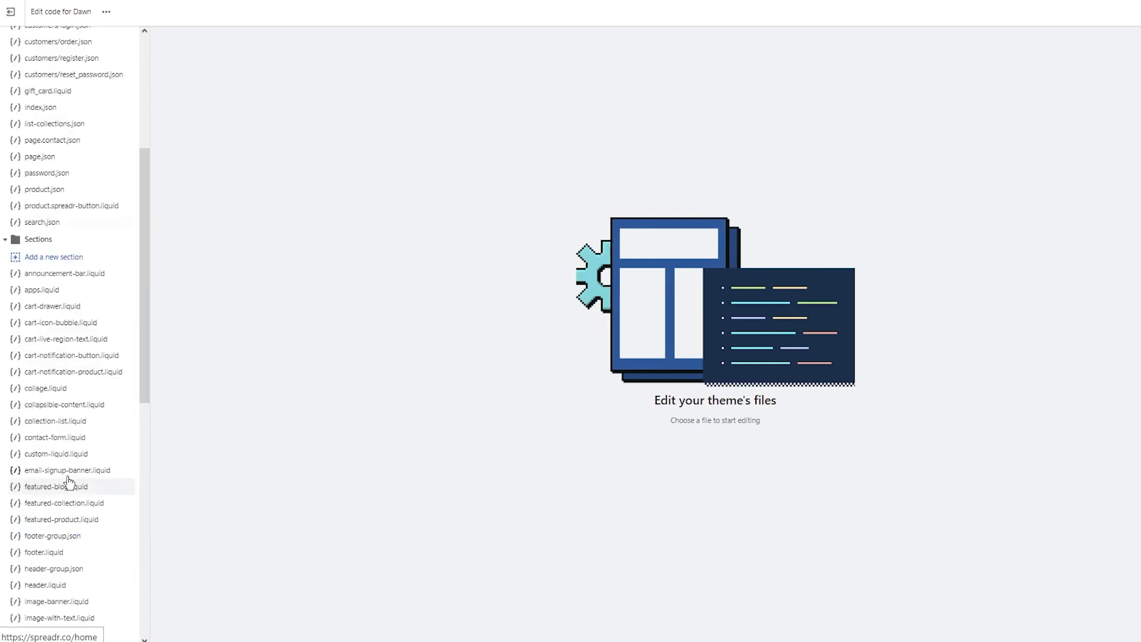
{"action": "scroll", "coordinate": [69, 480], "scroll_direction": "down", "scroll_amount": 8}
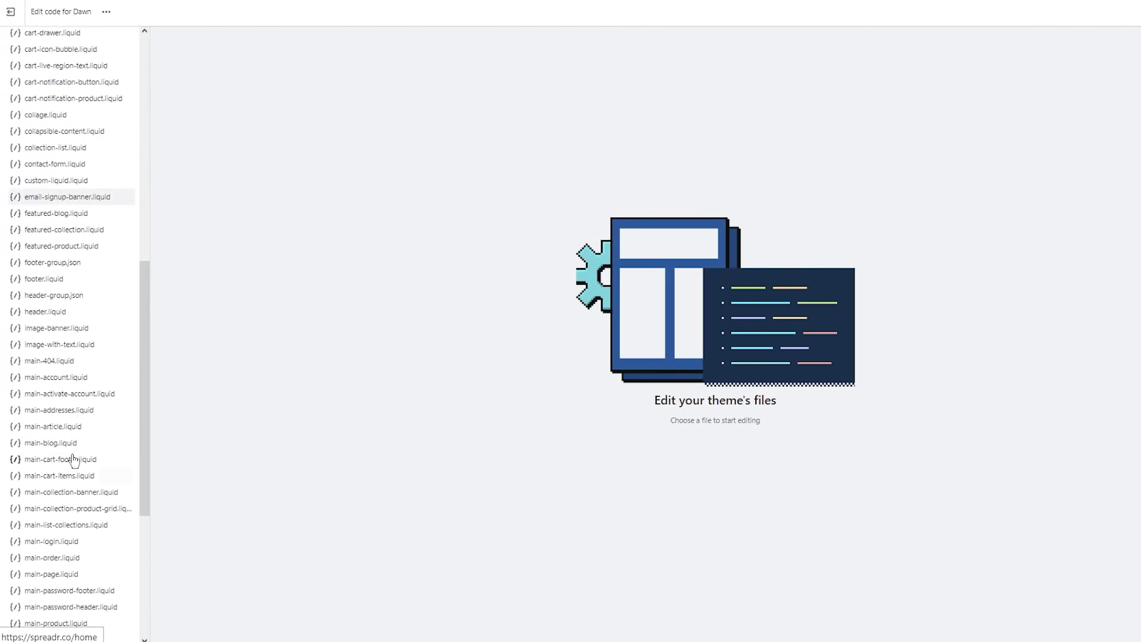
{"action": "scroll", "coordinate": [76, 434], "scroll_direction": "down", "scroll_amount": 2}
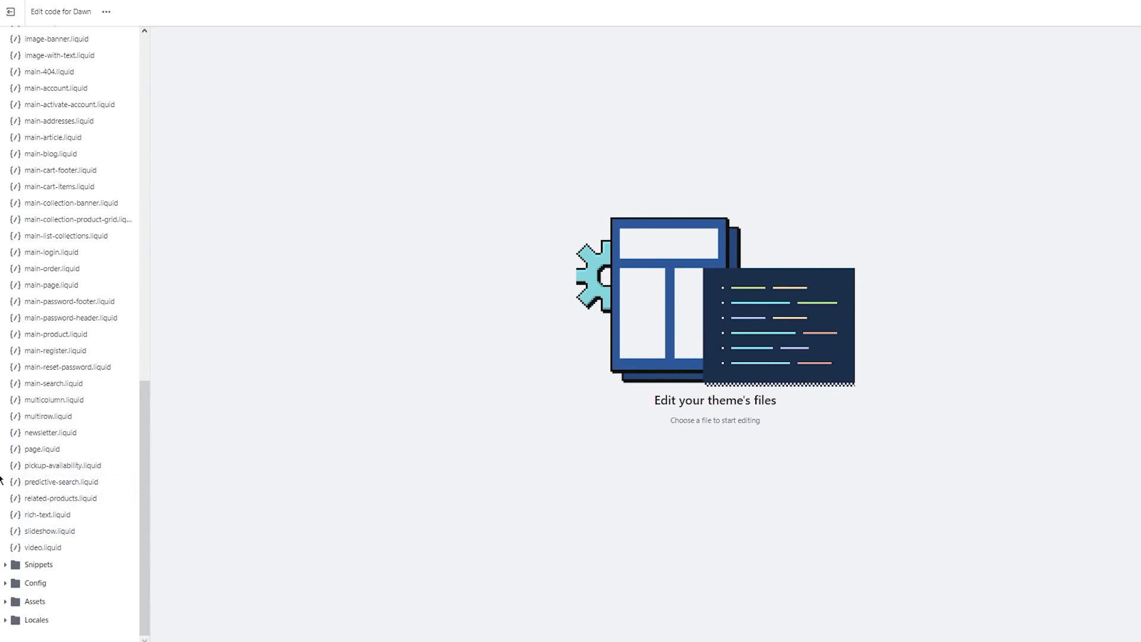
Return to the integration guide and read how to locate the add-to-cart button's HTML and add the Spreadr include code.
{"action": "left_click", "coordinate": [18, 500]}
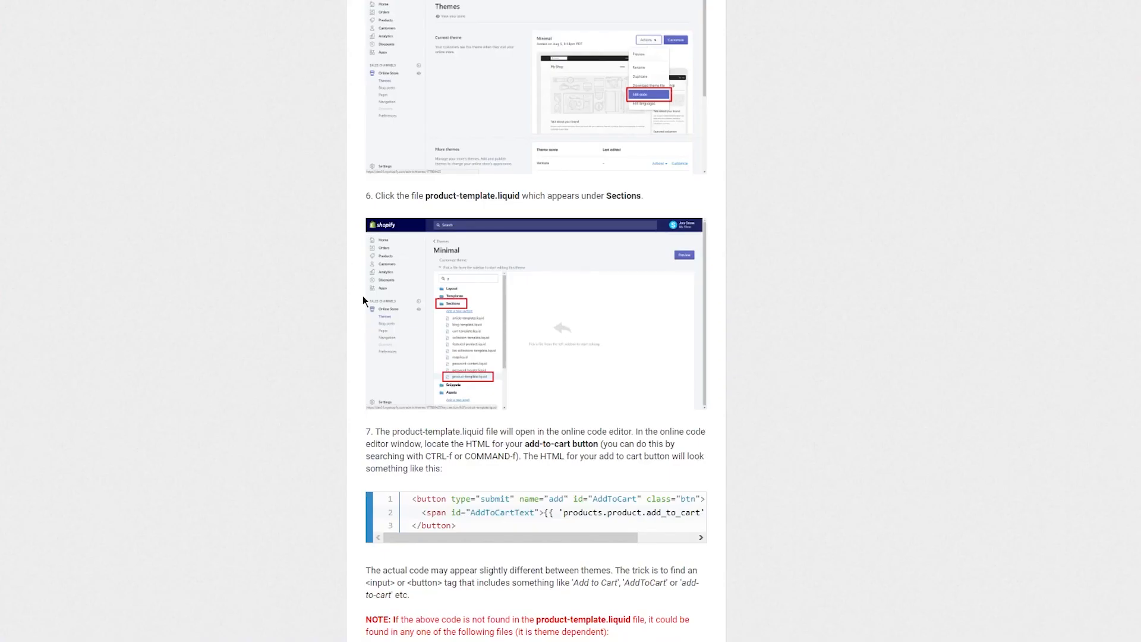
{"action": "scroll", "coordinate": [400, 336], "scroll_direction": "down", "scroll_amount": 3}
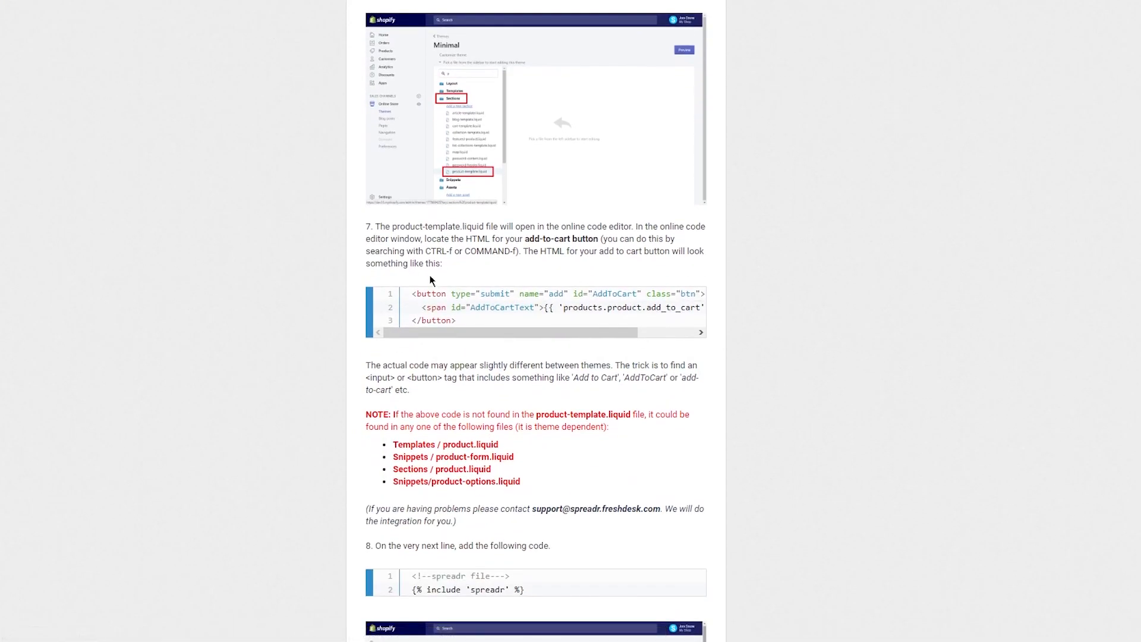
{"action": "scroll", "coordinate": [431, 280], "scroll_direction": "down", "scroll_amount": 4}
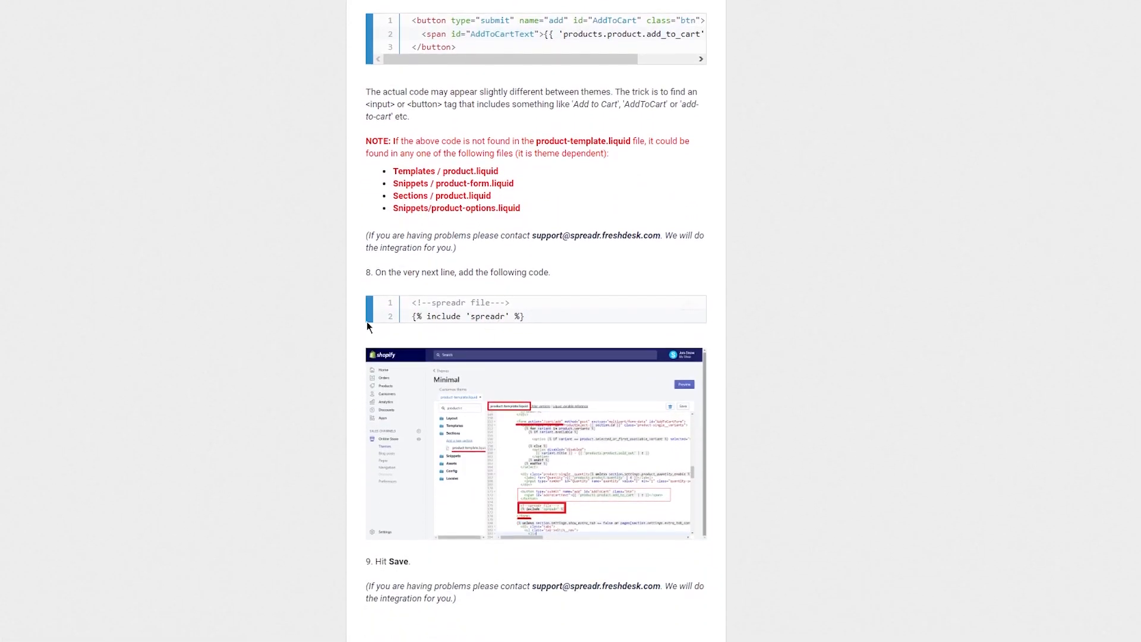
{"action": "key", "text": "ctrl+shift+5"}
{"action": "left_click", "coordinate": [509, 327]}
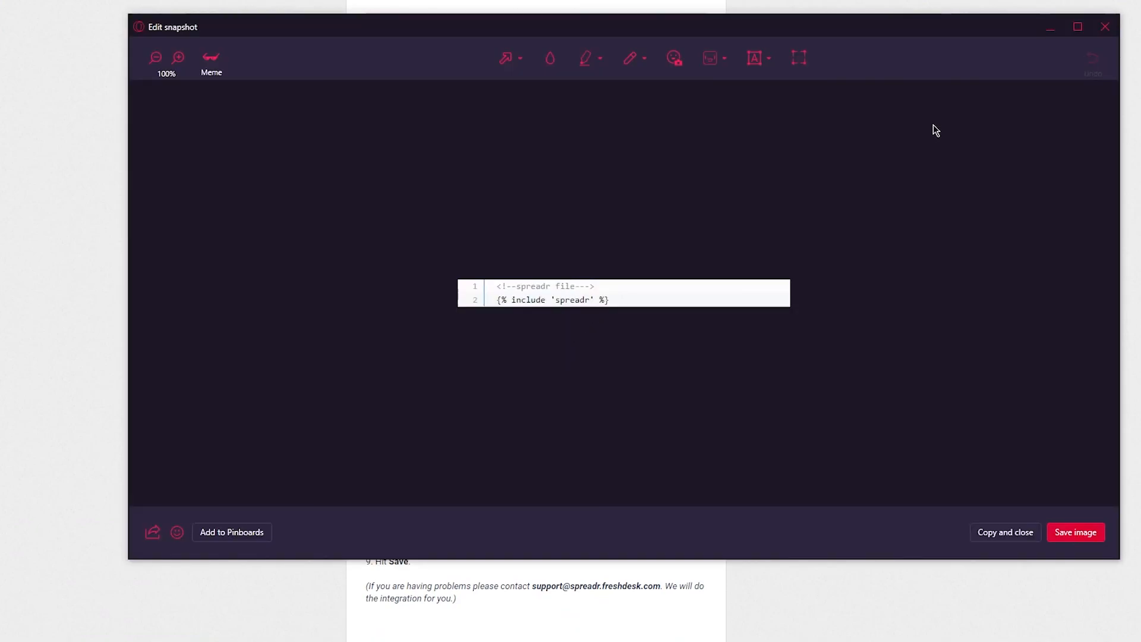
{"action": "left_click", "coordinate": [1105, 26]}
Look over the Amazon Associates page, then search Amazon for gaming headsets and open the red HyperX Cloud II headset's product page.
{"action": "scroll", "coordinate": [752, 196], "scroll_direction": "down", "scroll_amount": 3}
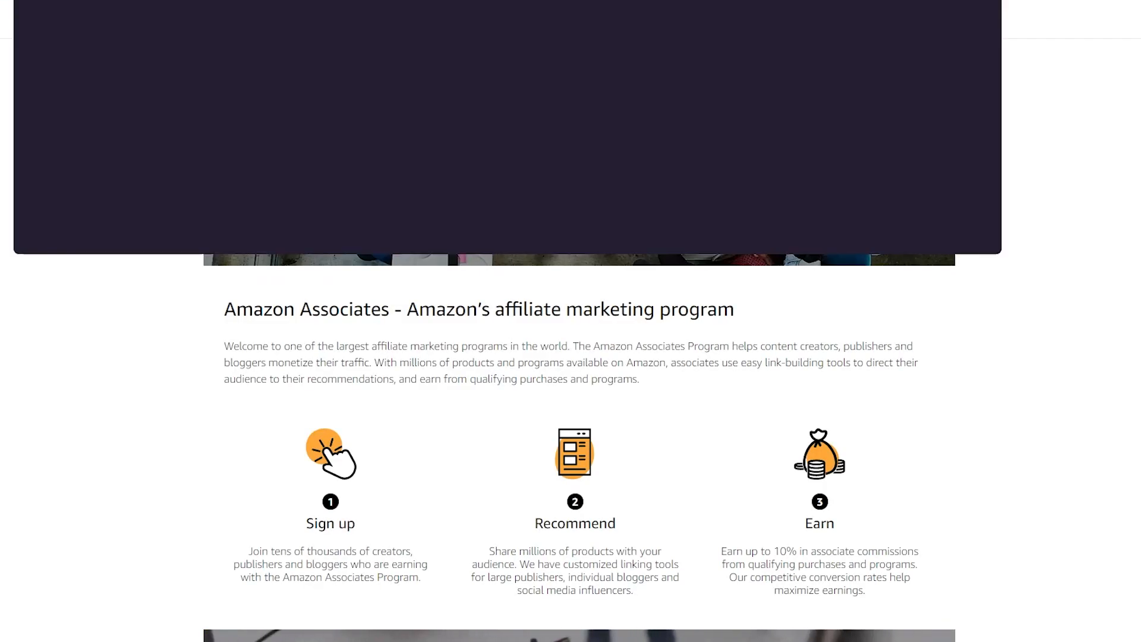
{"action": "key", "text": "Return"}
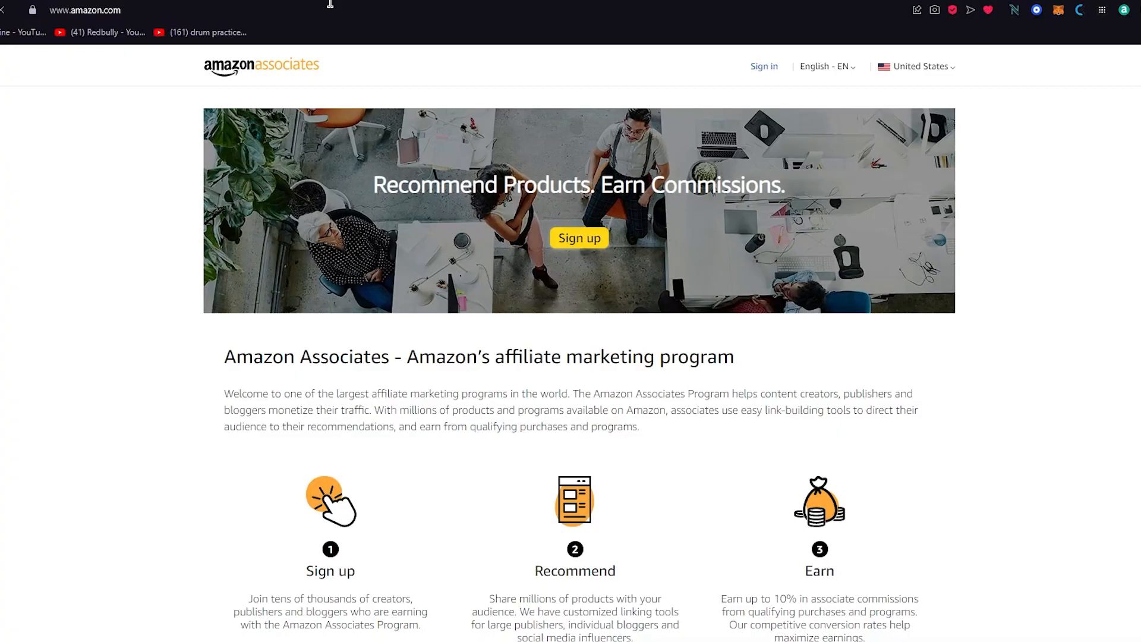
{"action": "scroll", "coordinate": [483, 255], "scroll_direction": "down", "scroll_amount": 1}
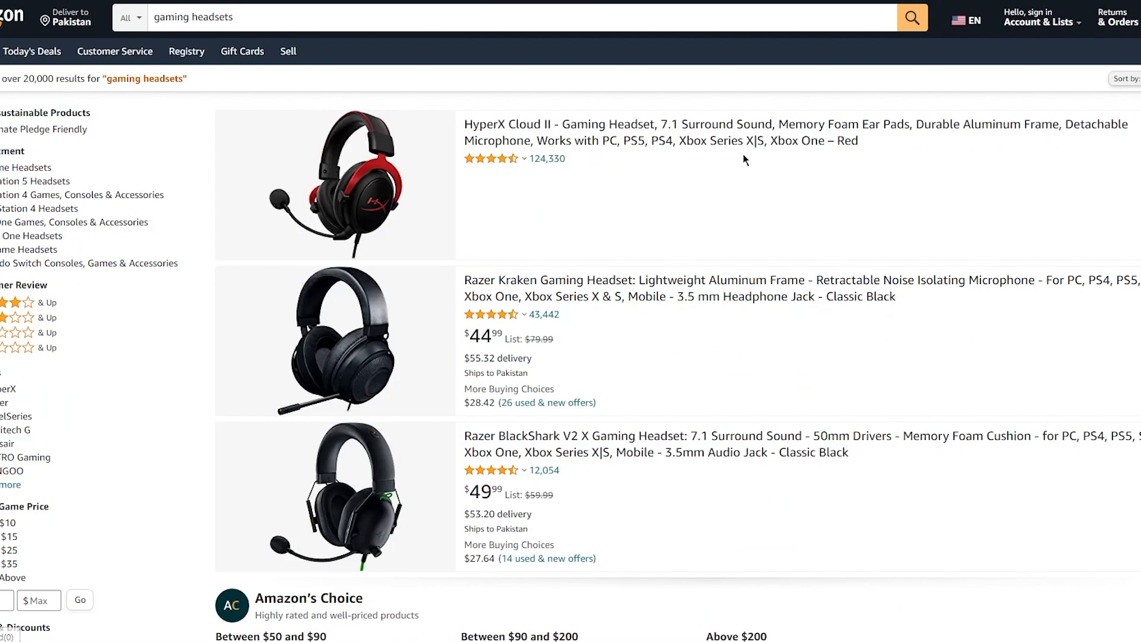
{"action": "left_click", "coordinate": [776, 124]}
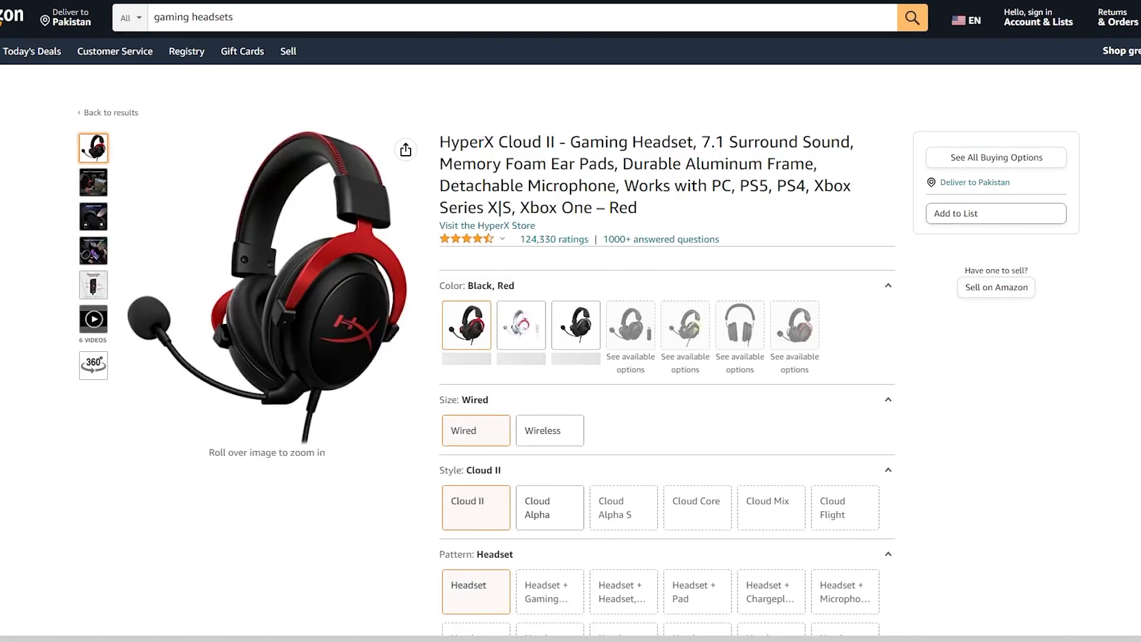
{"action": "scroll", "coordinate": [570, 345], "scroll_direction": "down", "scroll_amount": 1}
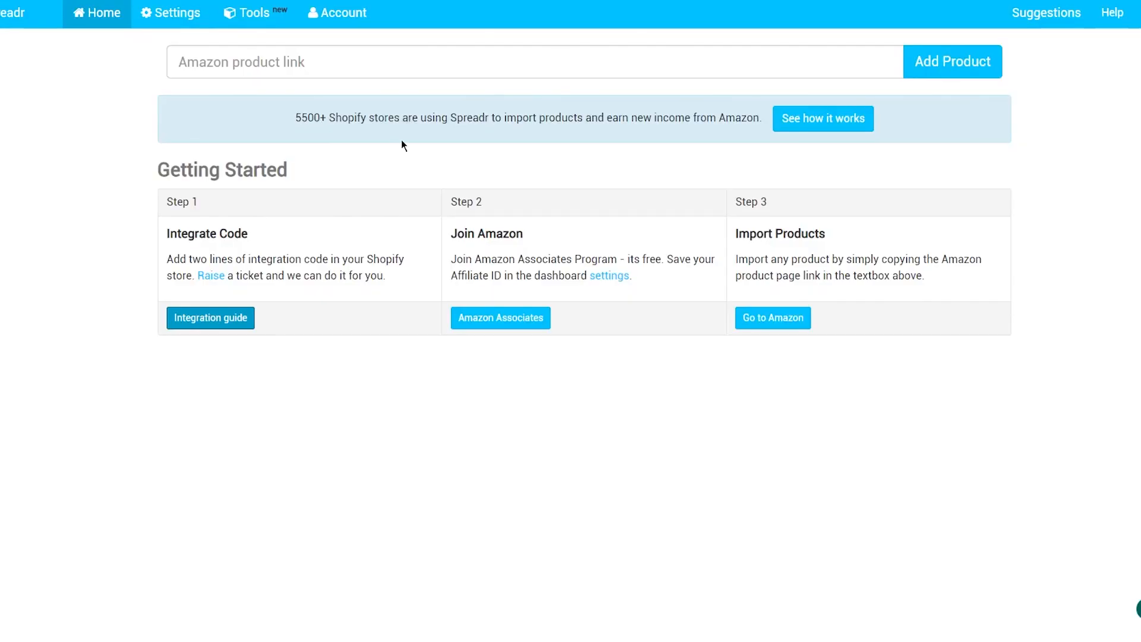
Import the HyperX Cloud II headset through Spreadr using its Amazon product link, and open the Shopify store's product list.
{"action": "left_click", "coordinate": [349, 66]}
{"action": "key", "text": "ctrl+v"}
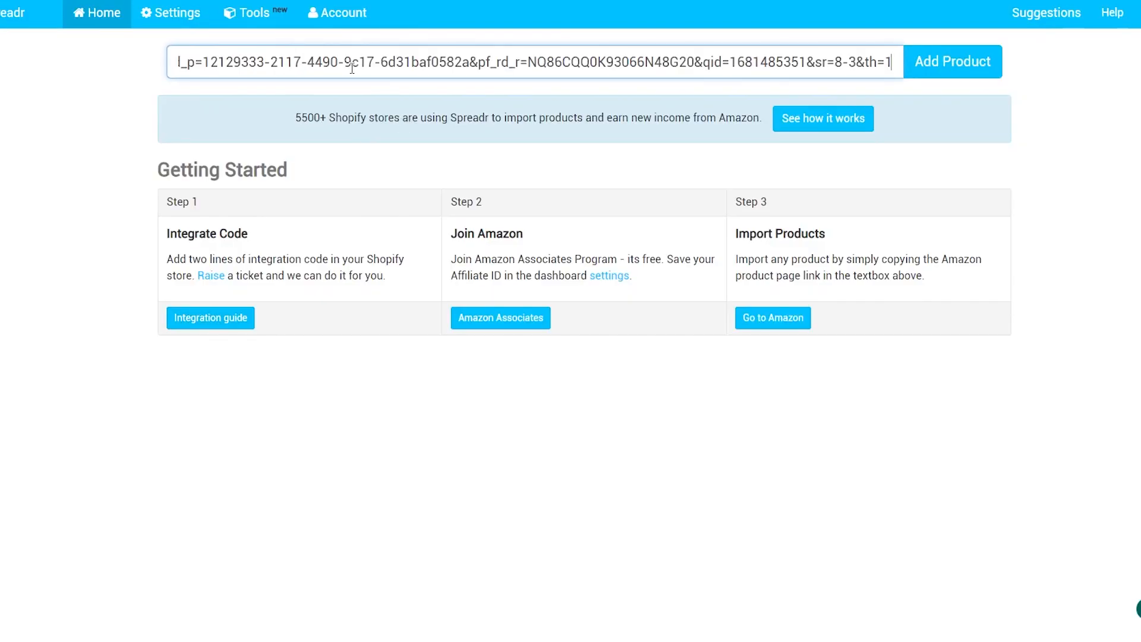
{"action": "left_click", "coordinate": [936, 56]}
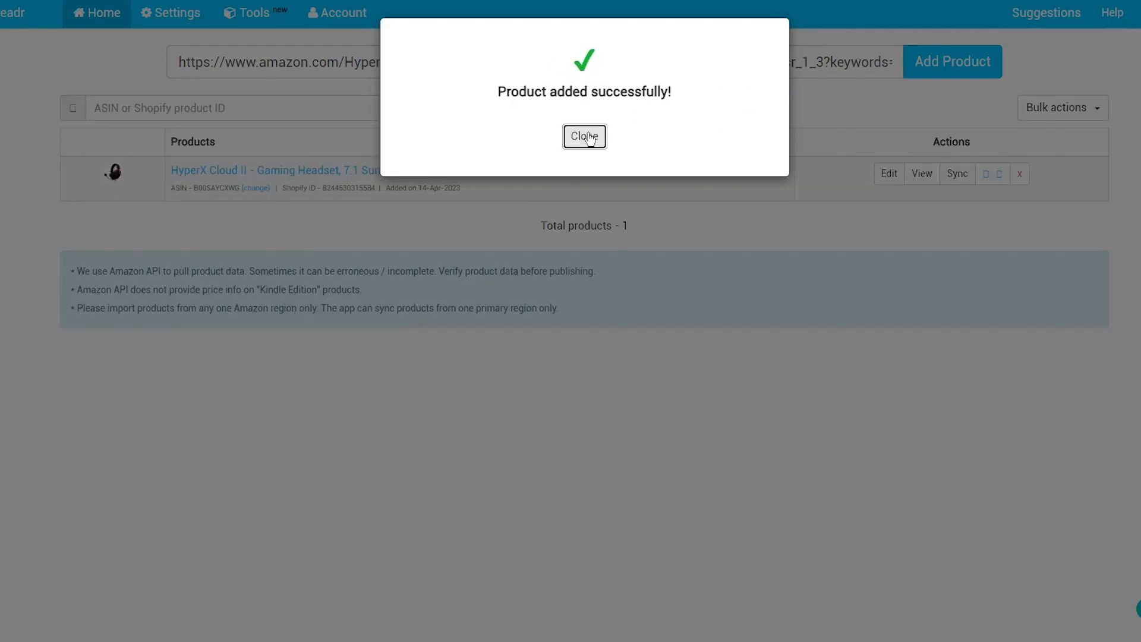
{"action": "left_click", "coordinate": [589, 139]}
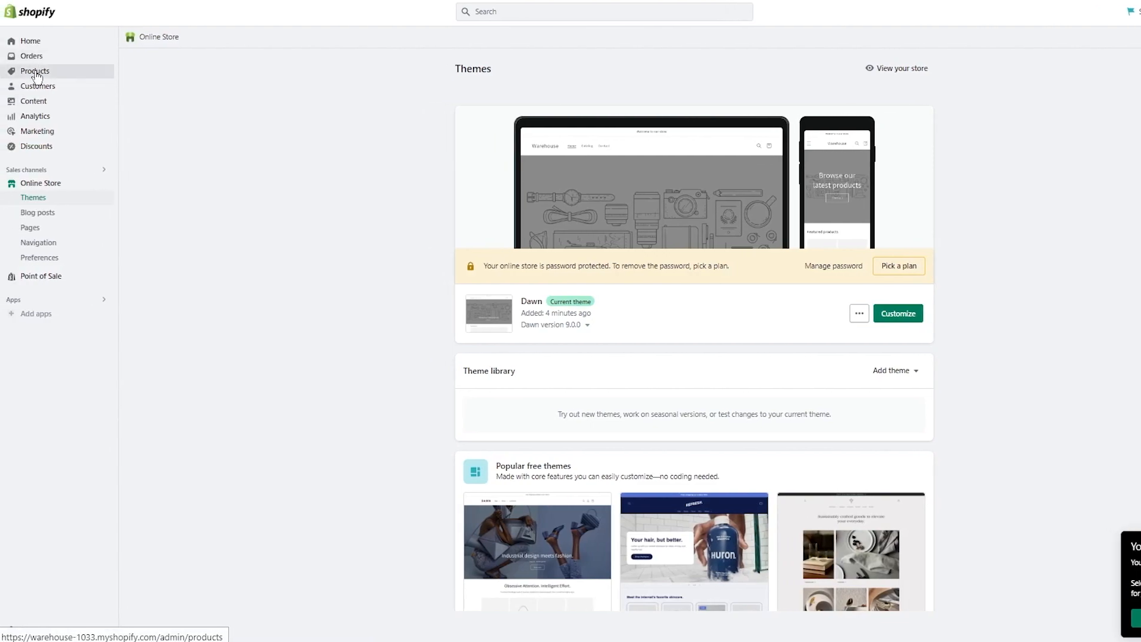
{"action": "left_click", "coordinate": [34, 71]}
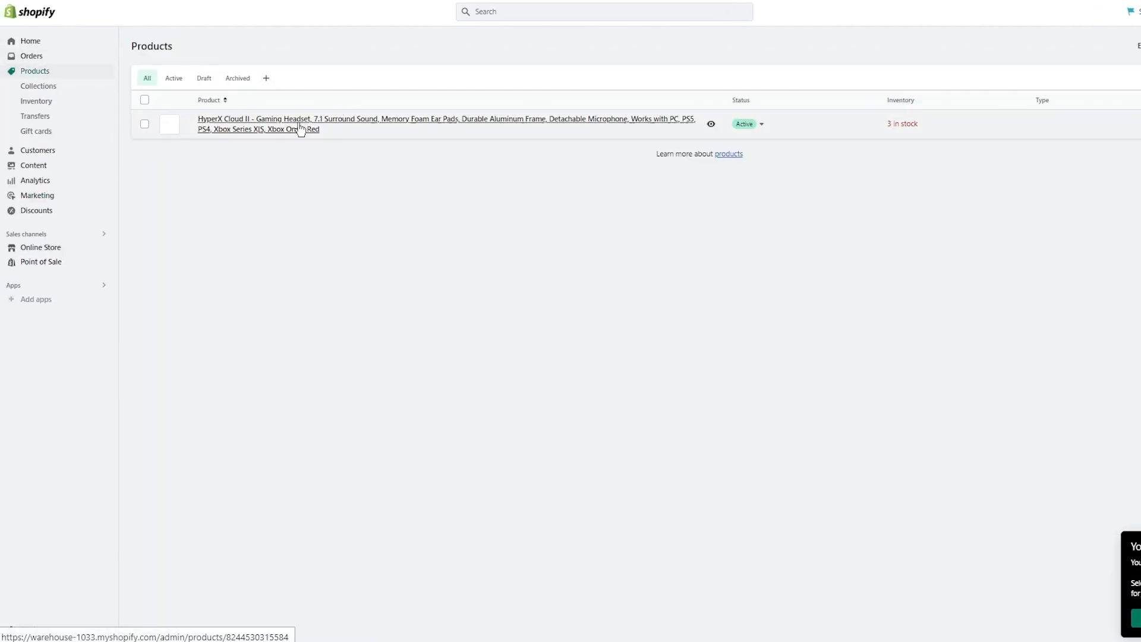